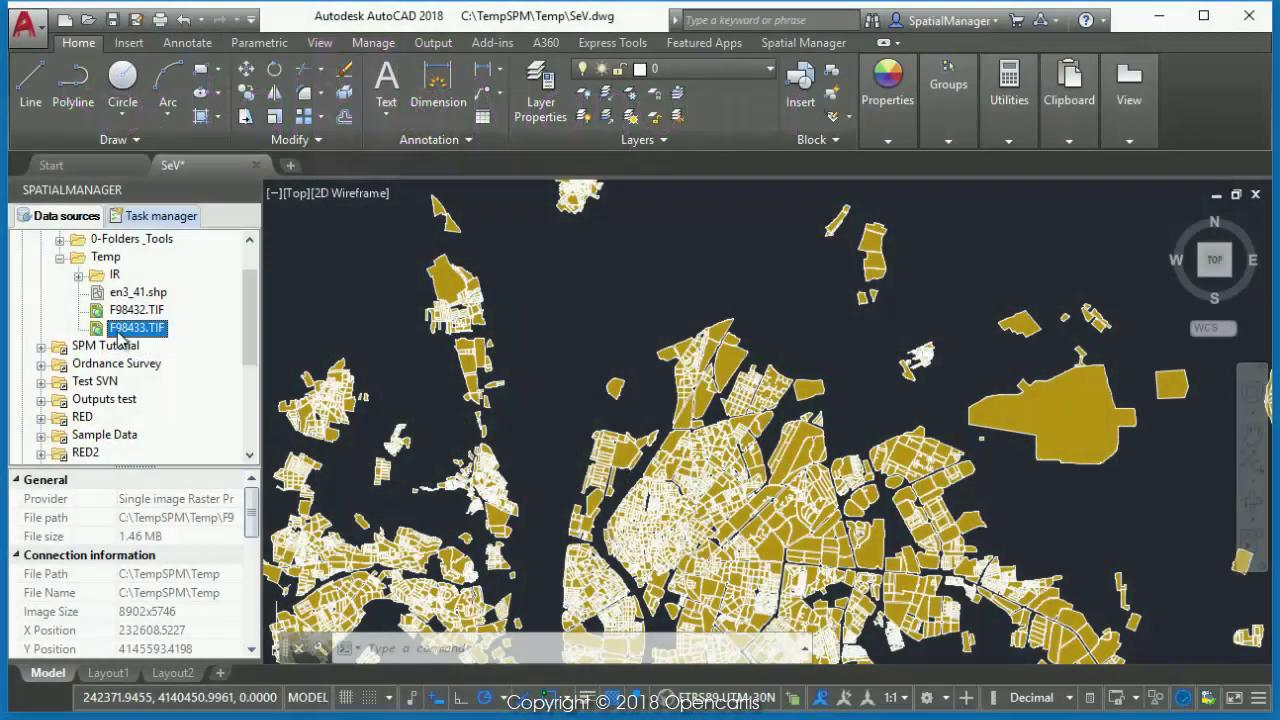
- Bring up the context menu for F98433.TIF in the Spatial Manager data sources
right_click(116, 334)
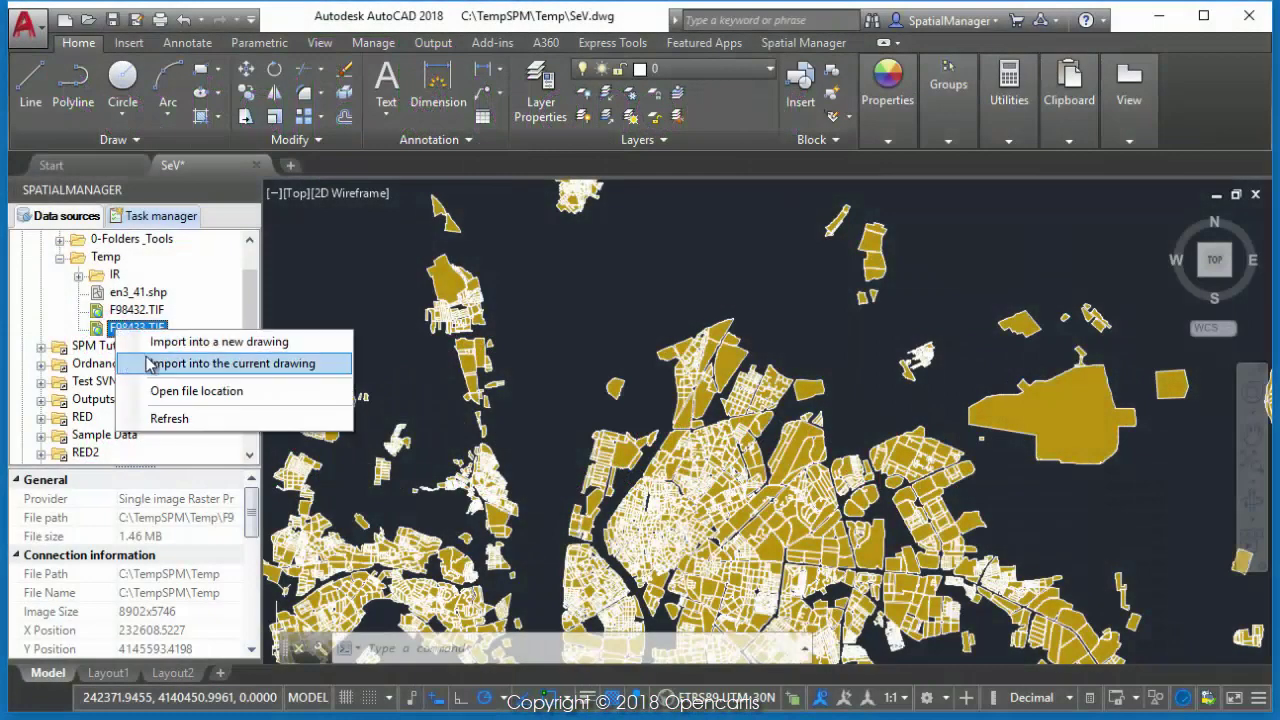
- Start importing F98433.TIF into the current drawing, keeping the TIF world file type
left_click(147, 362)
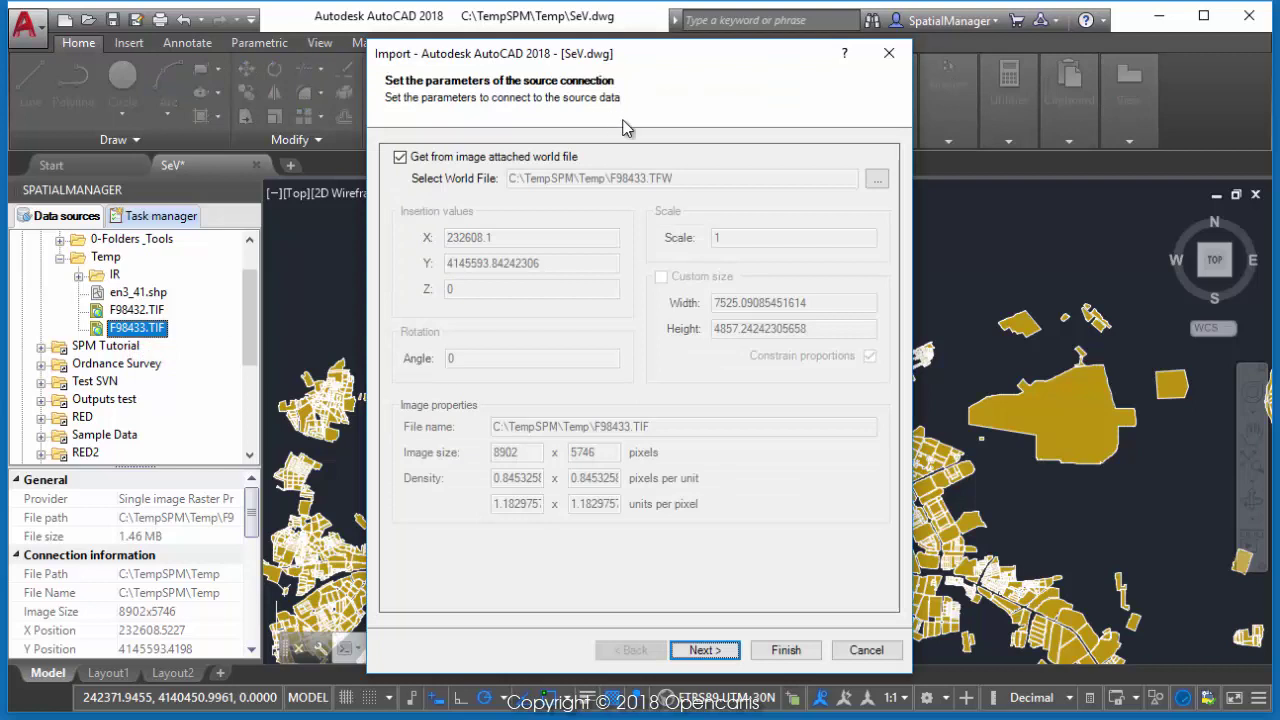
left_click(874, 180)
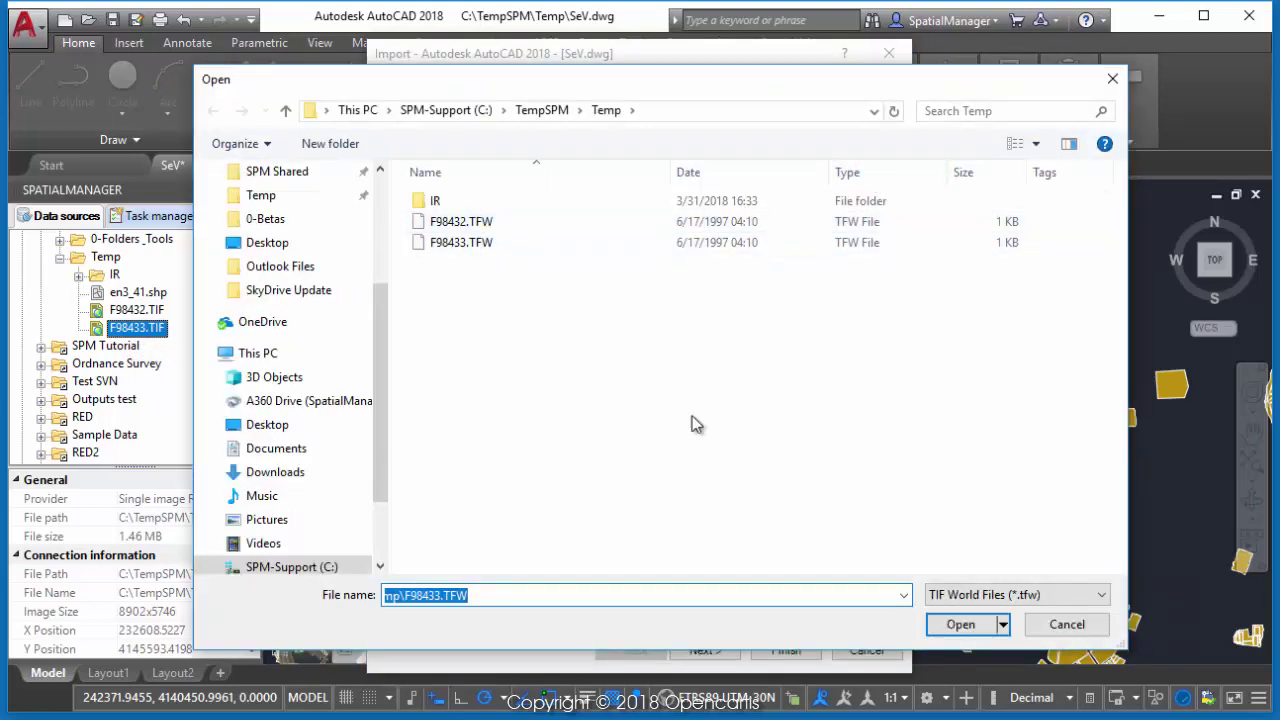
left_click(1052, 595)
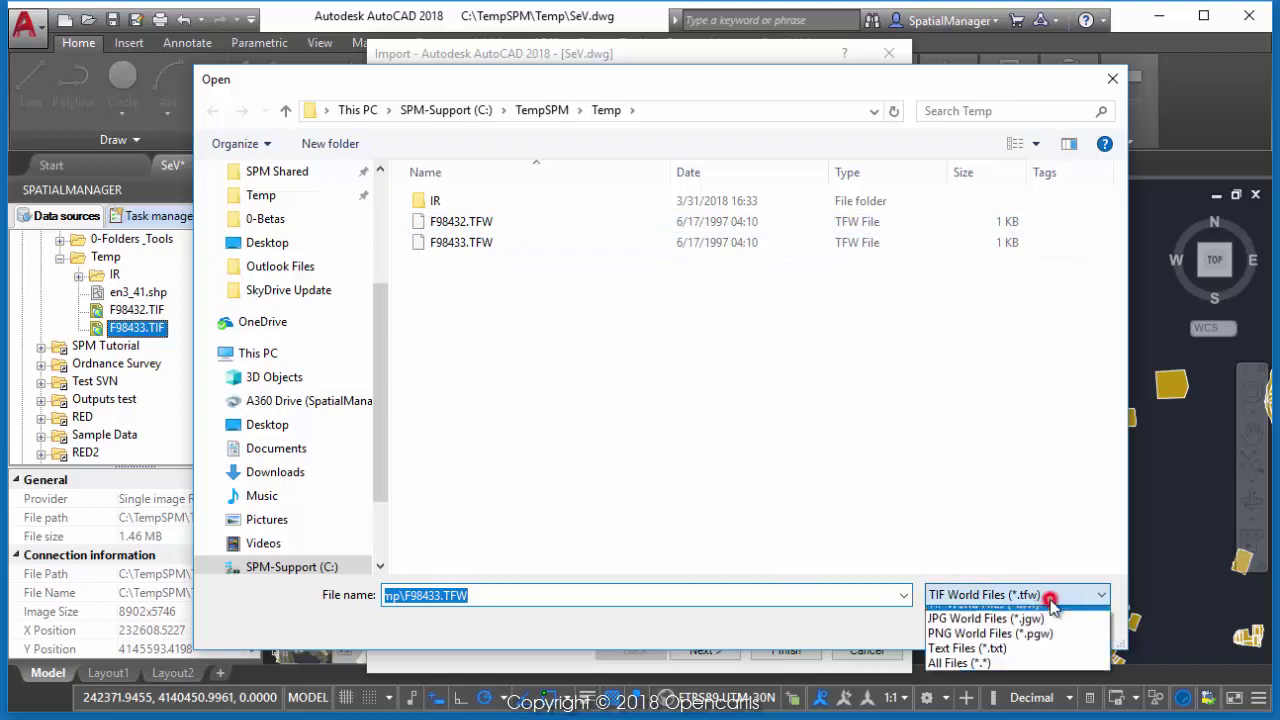
left_click(1052, 608)
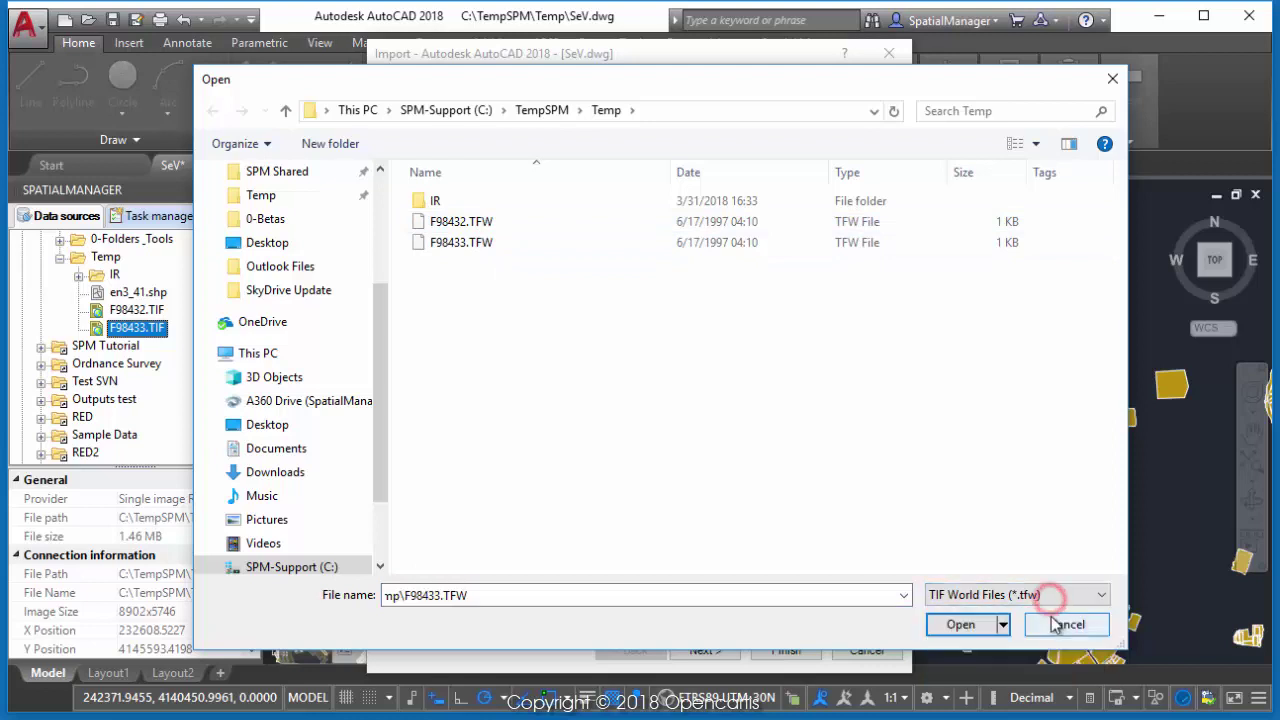
left_click(1062, 620)
- Try manual insertion and size values, then revert to placement from the F98433.TFW world file
left_click(455, 157)
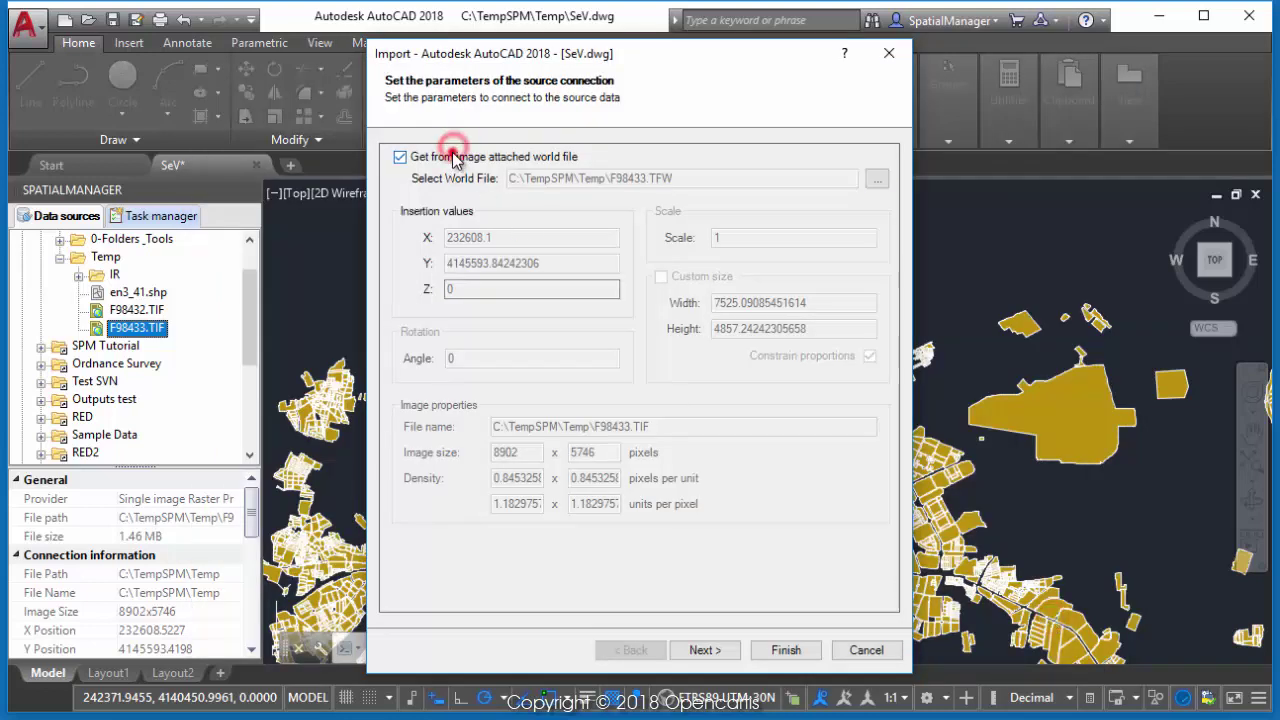
left_click(500, 237)
left_click(563, 265)
left_click(690, 276)
left_click(705, 276)
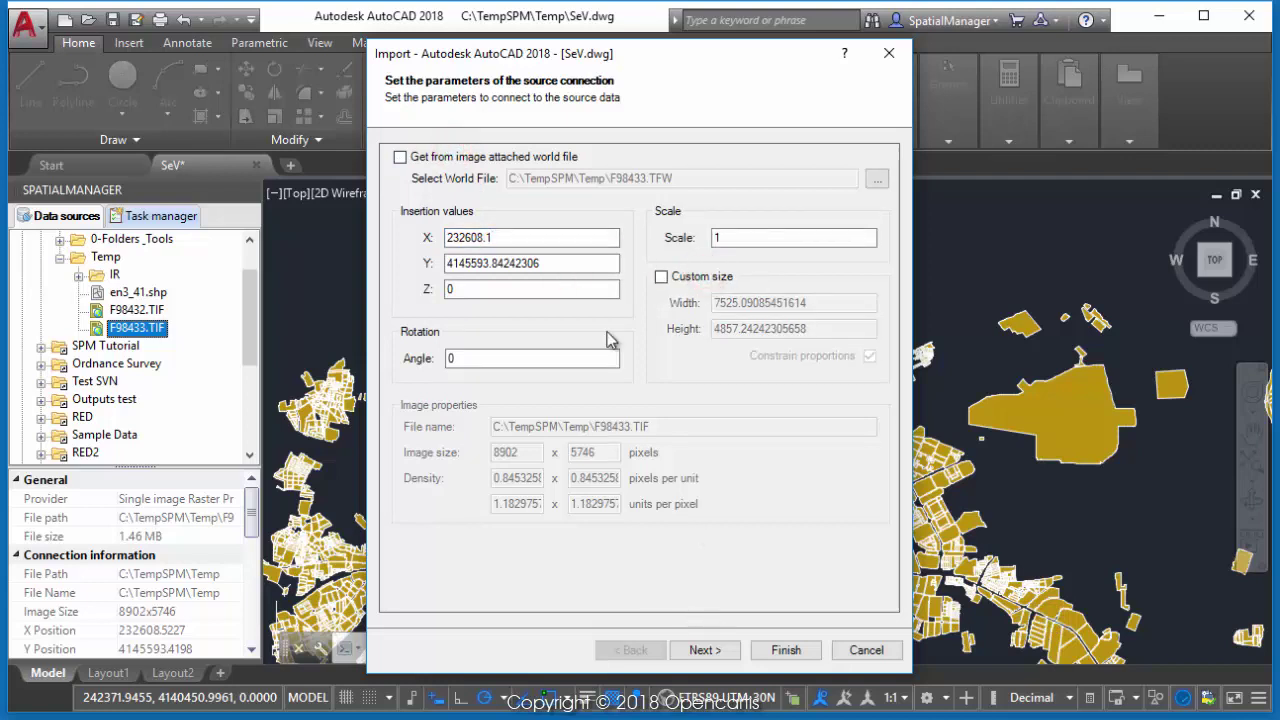
left_click(500, 157)
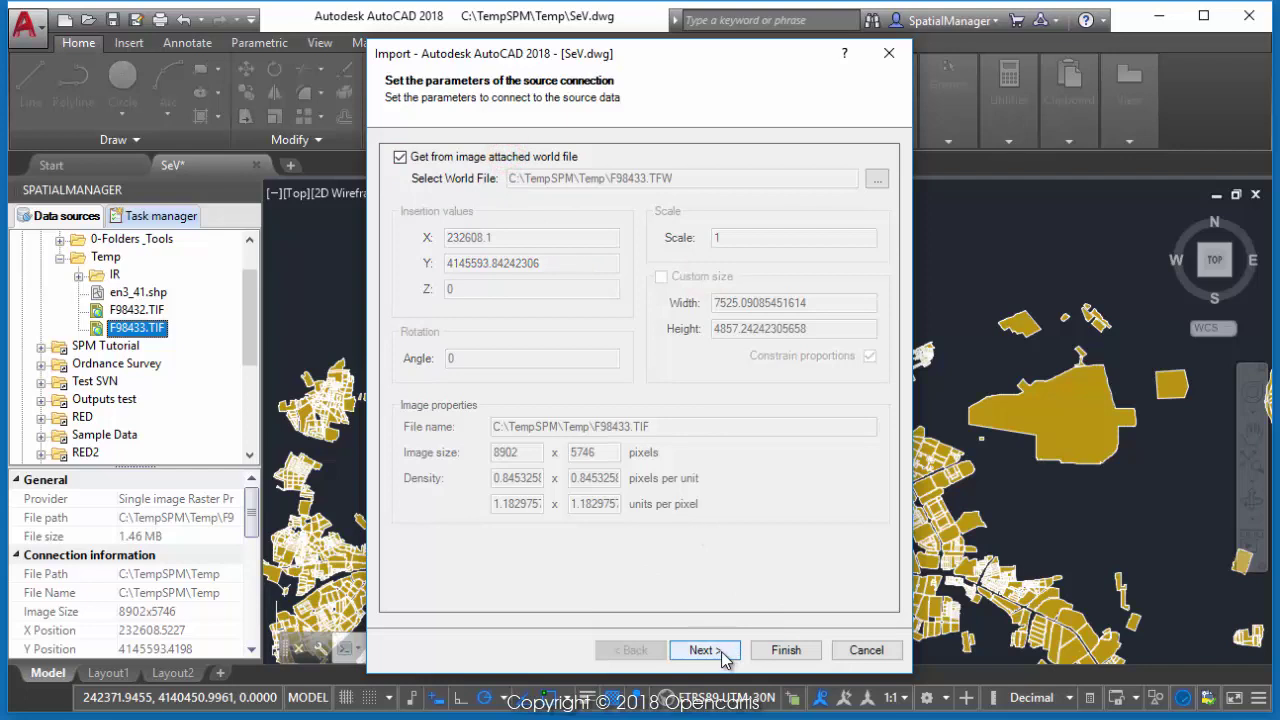
left_click(772, 652)
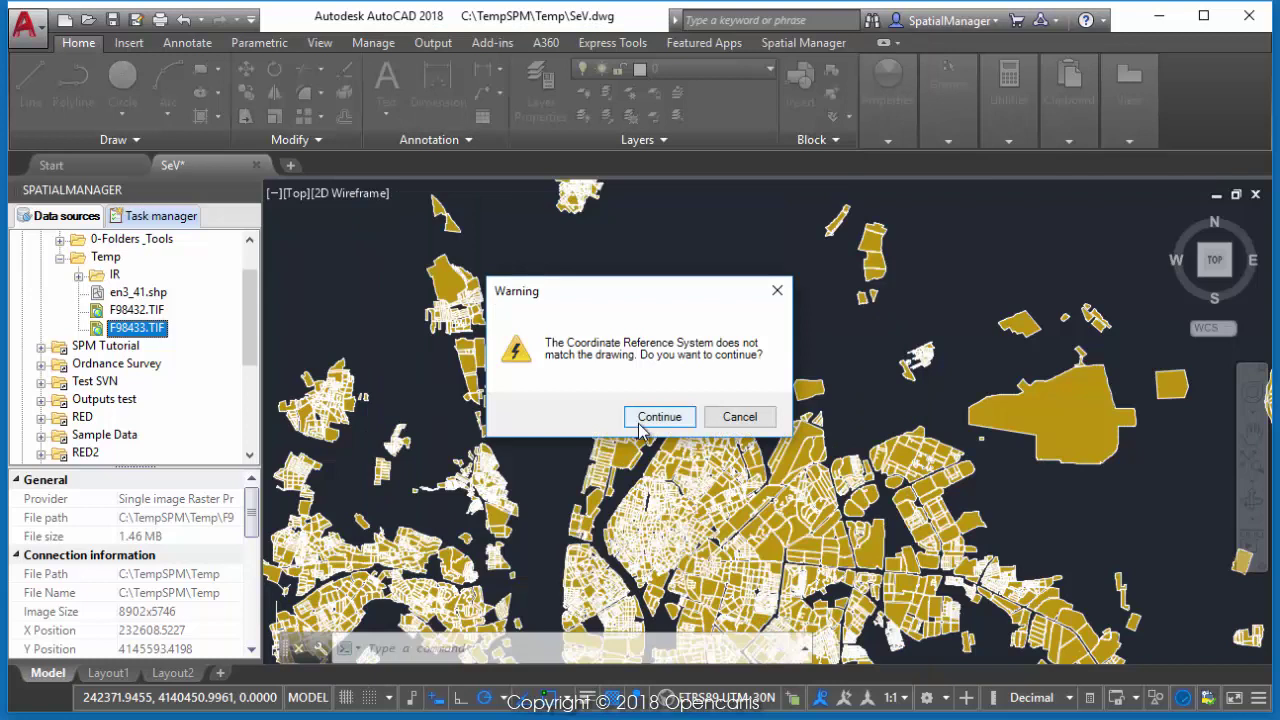
- Accept the CRS mismatch warning and close the report showing 1 element read and written
left_click(638, 418)
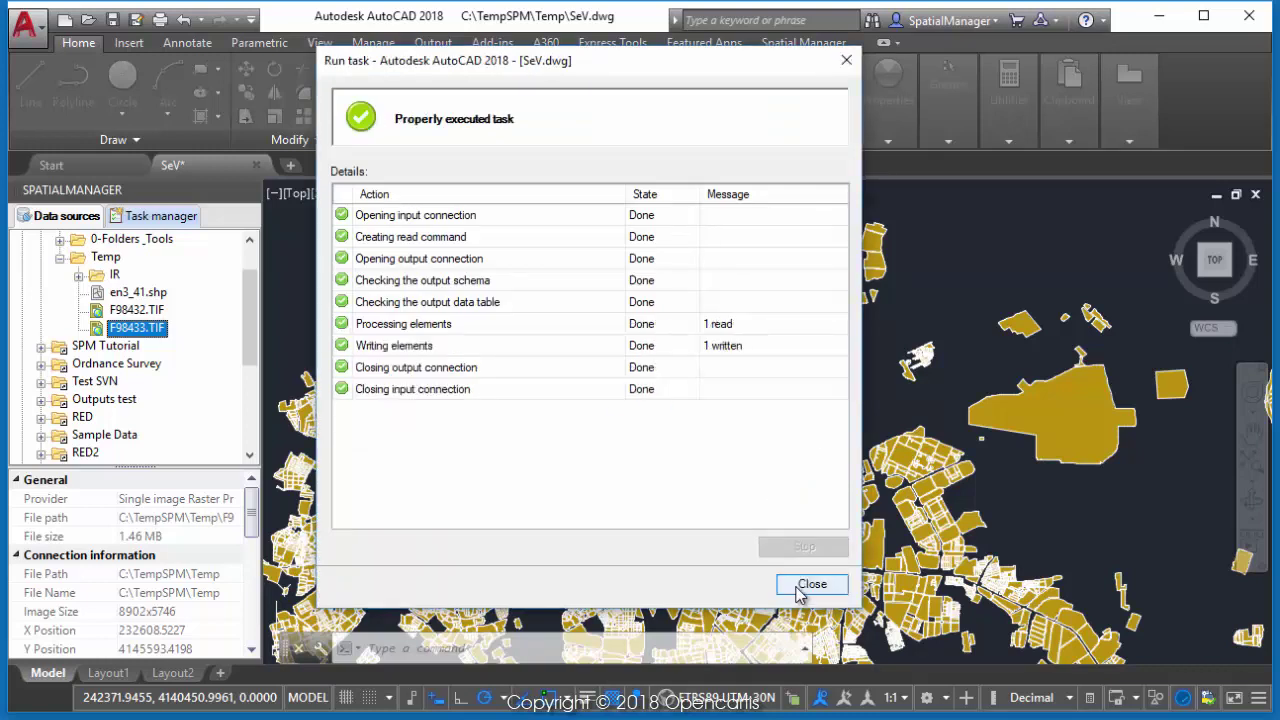
left_click(801, 590)
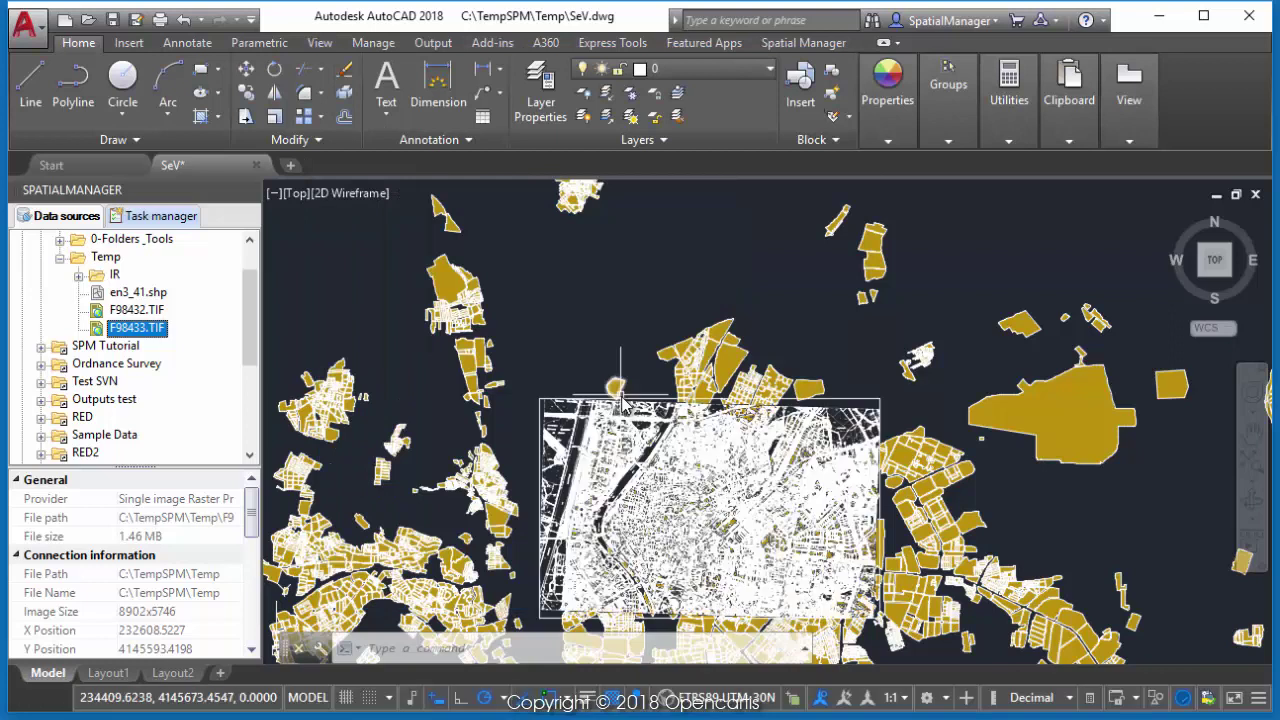
- Zoom into the raster over the riverside parcels and open its Properties palette
middle_click_drag(664, 557, 700, 415)
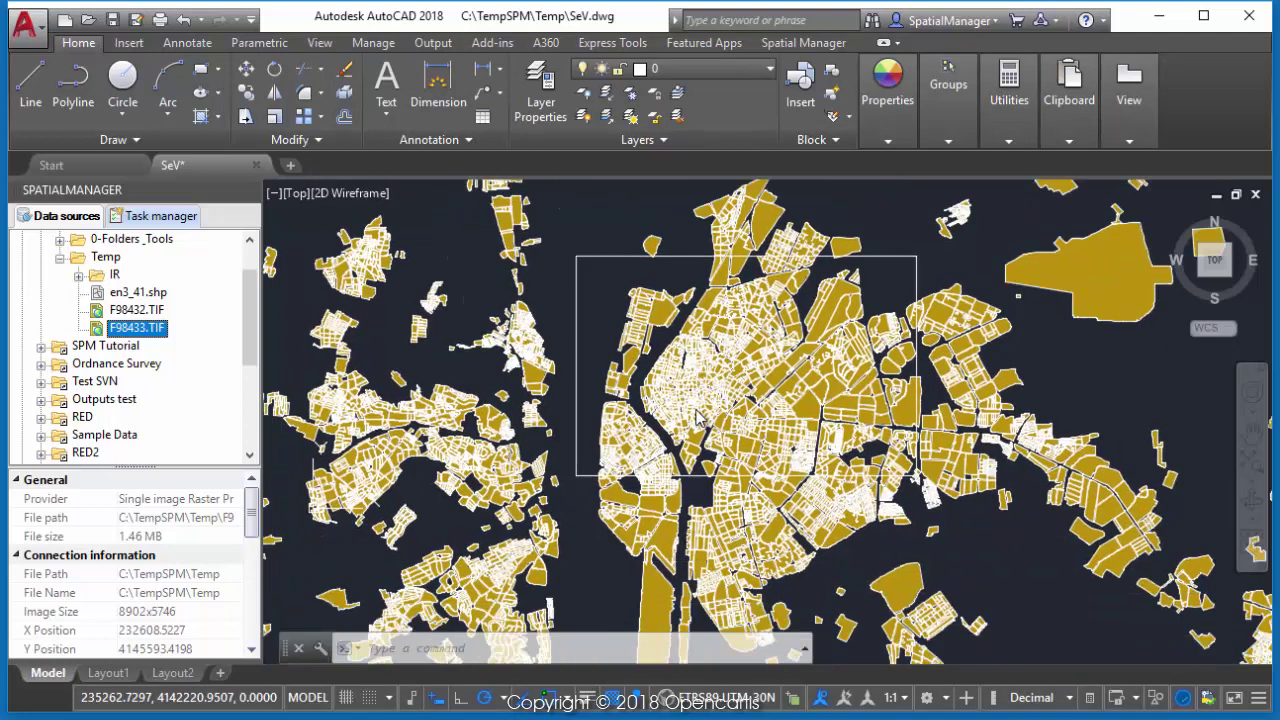
scroll(768, 532, "up", 2)
scroll(760, 490, "up", 2)
scroll(748, 450, "up", 2)
scroll(728, 414, "up", 2)
middle_click_drag(728, 414, 833, 487)
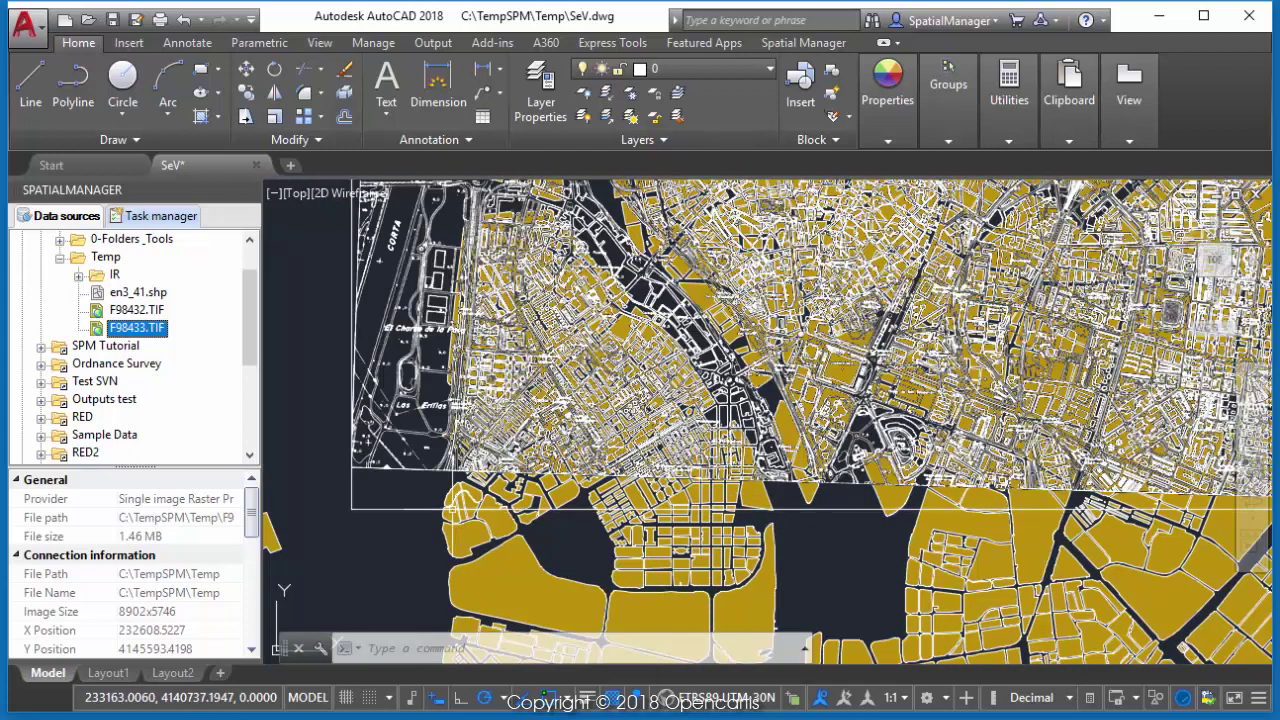
double_click(452, 512)
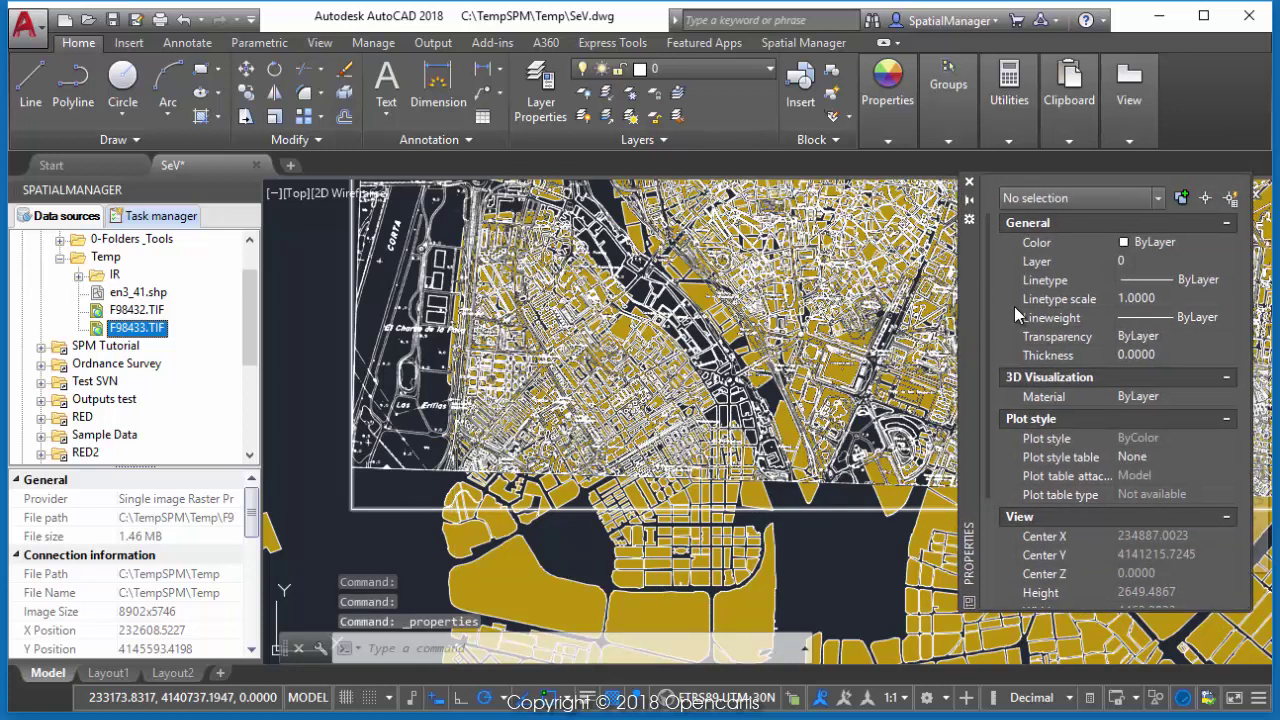
- Toggle F98433's Background transparency to No and back to Yes, then close Properties and zoom out
left_click(405, 509)
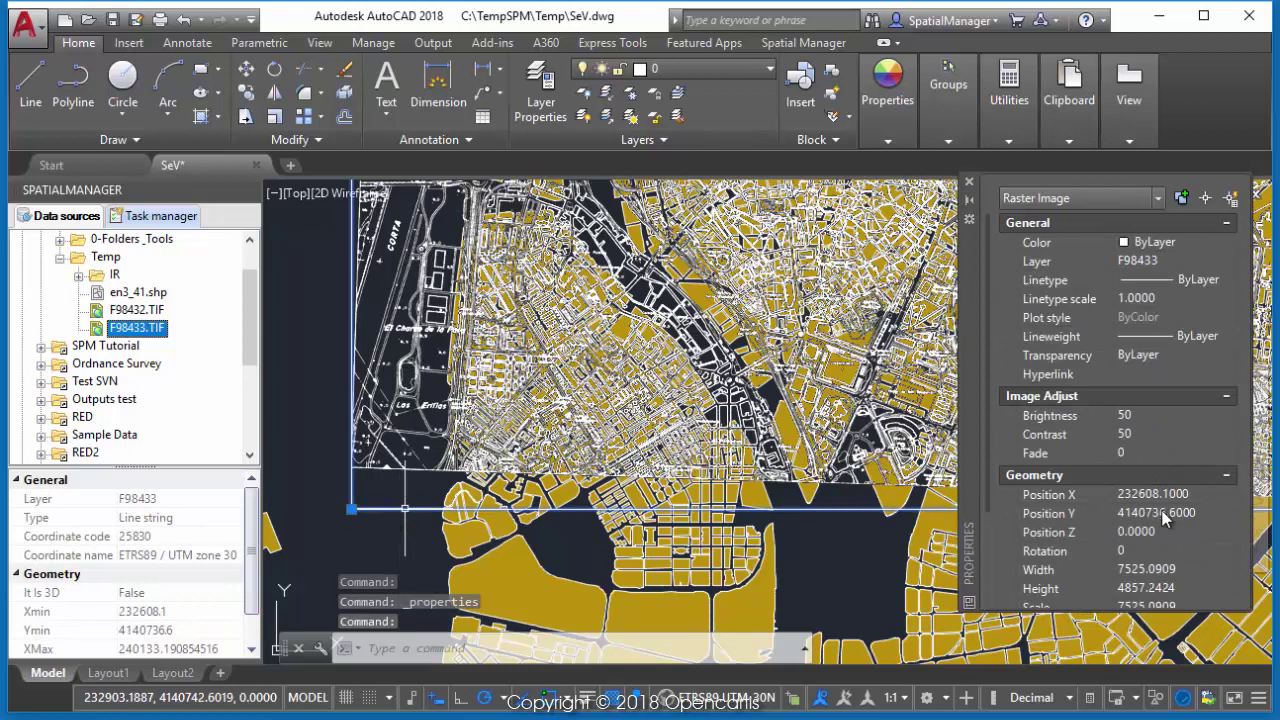
scroll(1180, 520, "down", 3)
left_click(1152, 593)
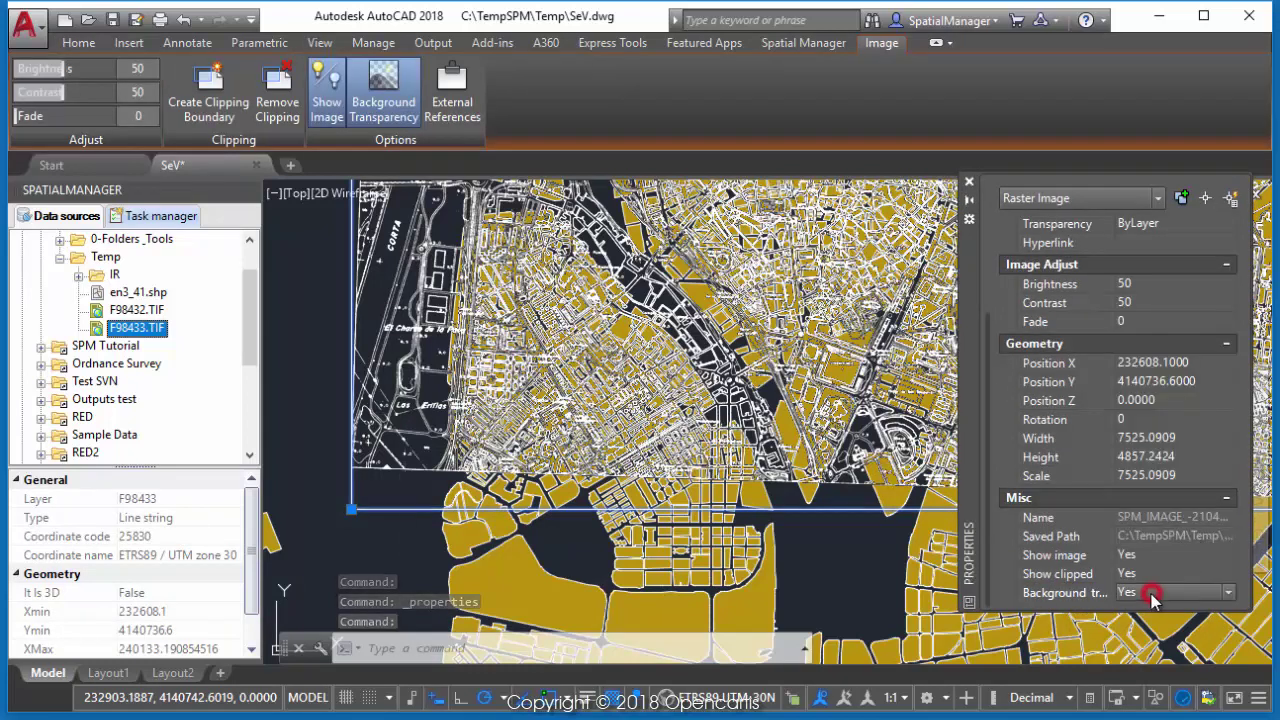
left_click(1152, 593)
left_click(1150, 630)
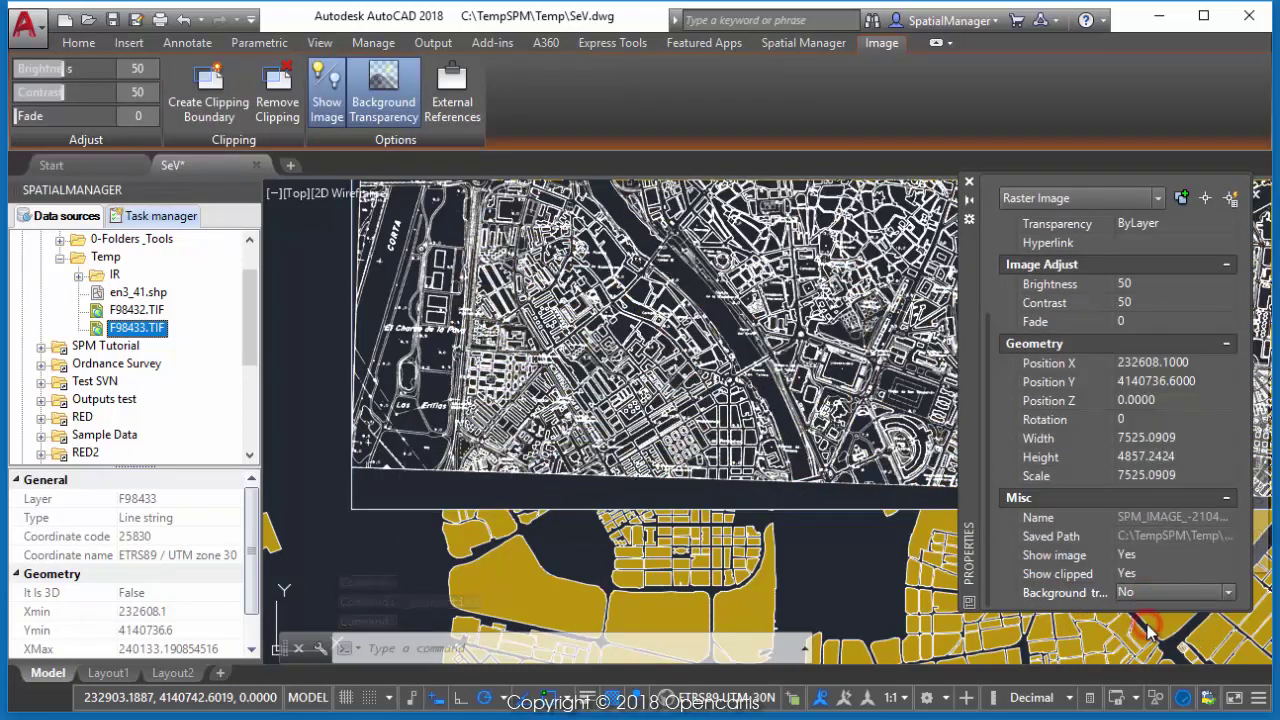
left_click(1152, 593)
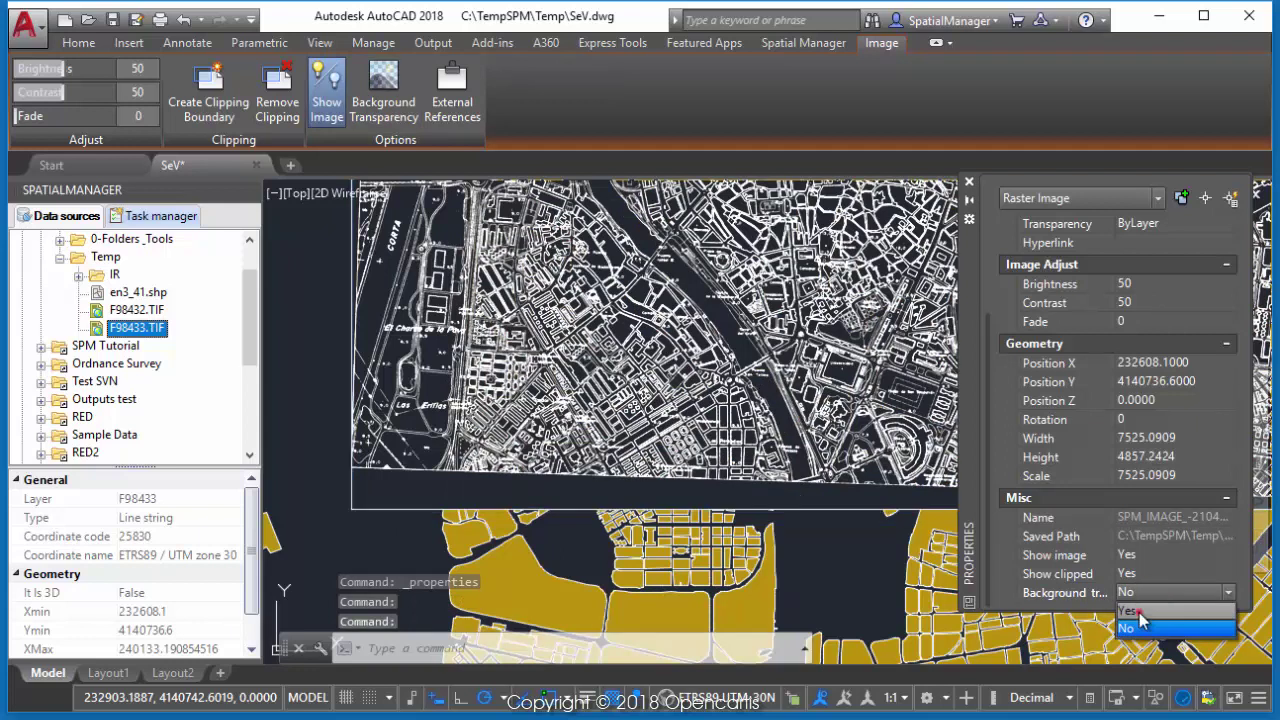
left_click(1132, 611)
left_click(969, 185)
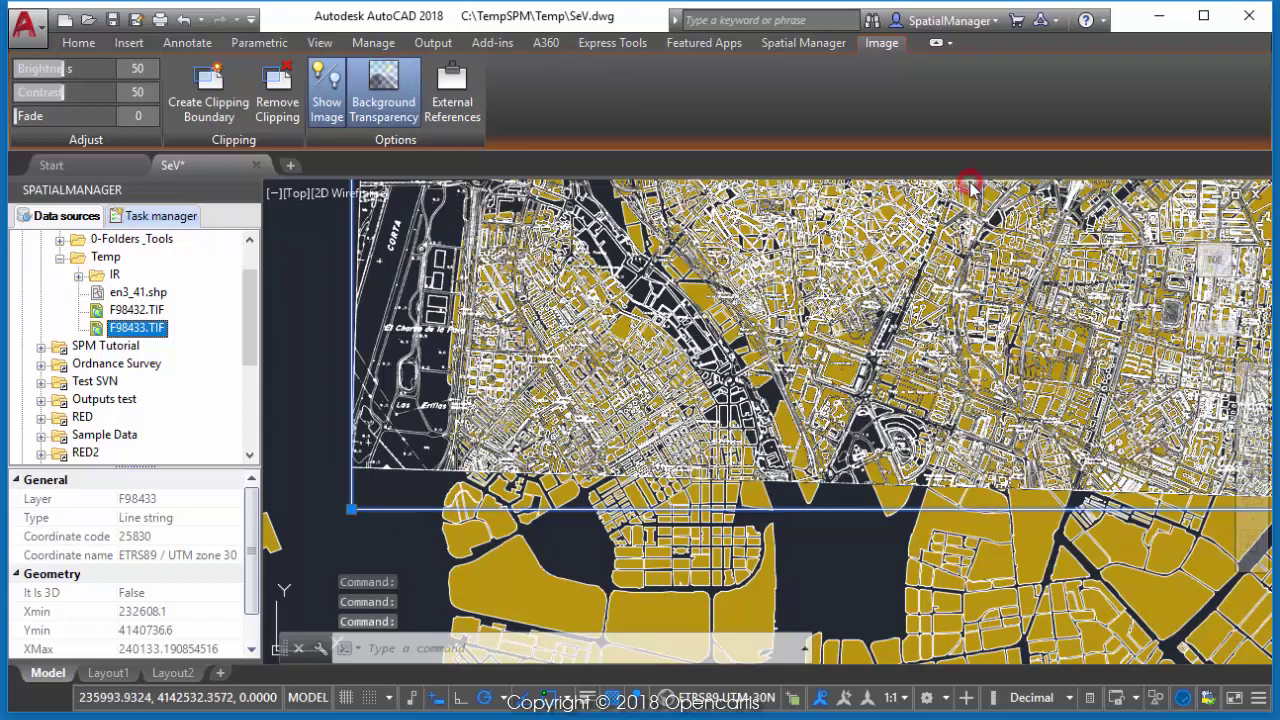
scroll(780, 380, "down", 2)
scroll(776, 380, "down", 1)
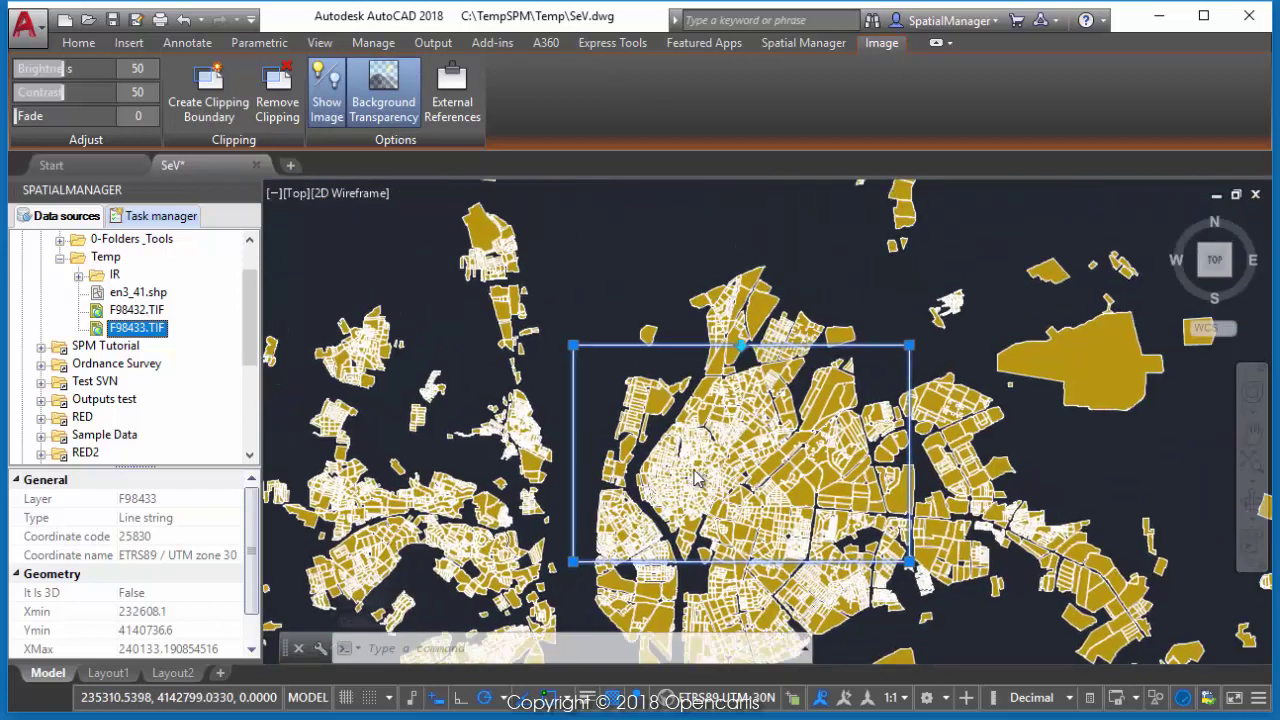
- Import F98432.TIF into the current drawing, overriding its source CRS with ED50 / UTM zone 30N
right_click(152, 318)
left_click(210, 345)
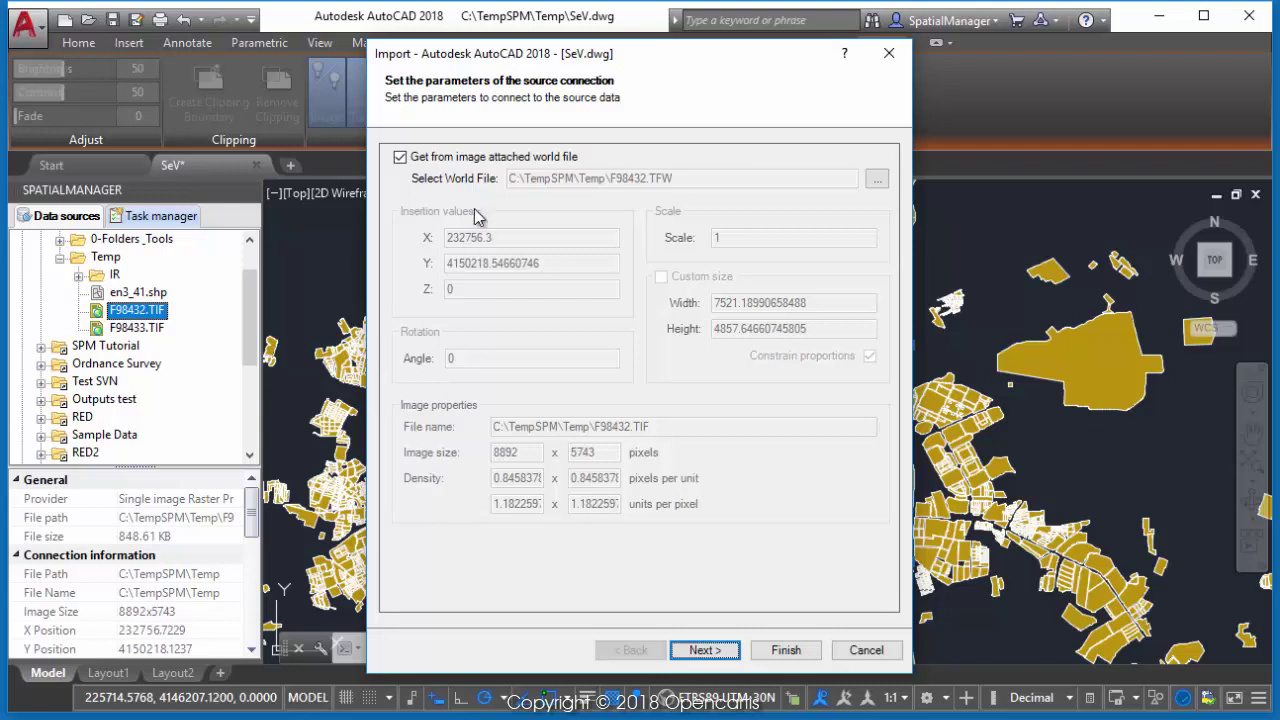
left_click(710, 650)
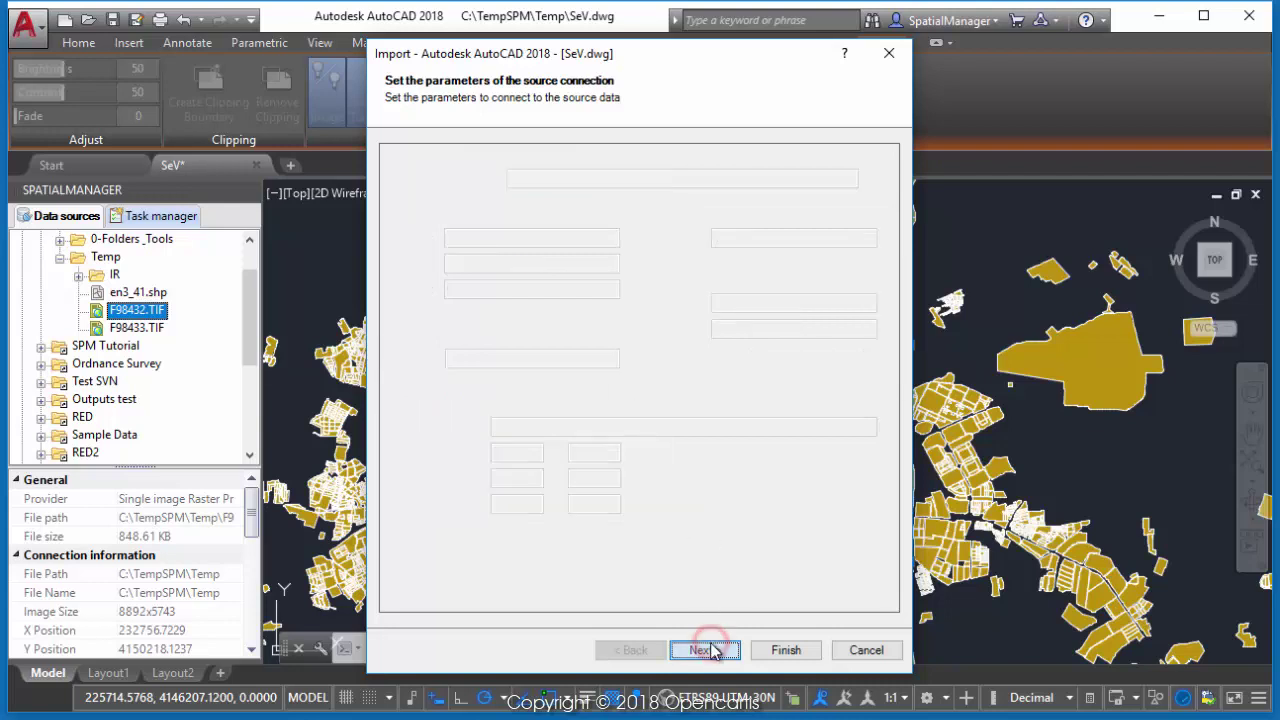
left_click(703, 650)
left_click(512, 170)
left_click(541, 190)
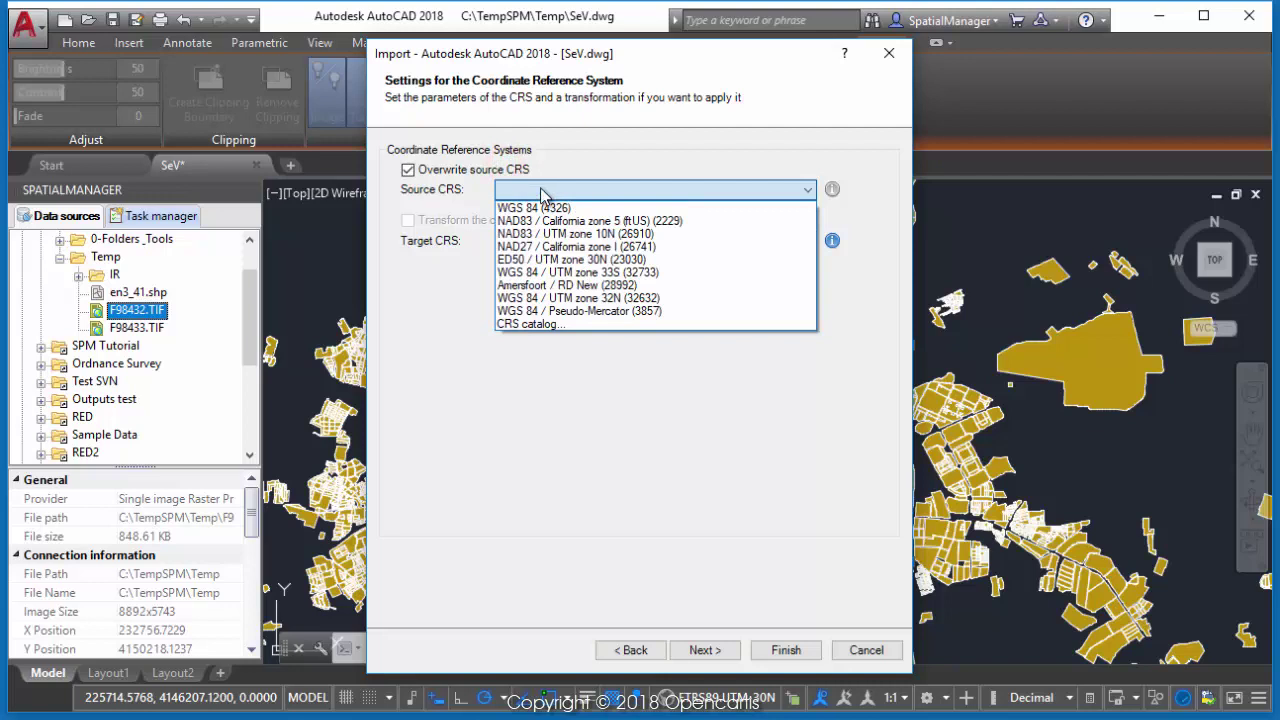
left_click(560, 259)
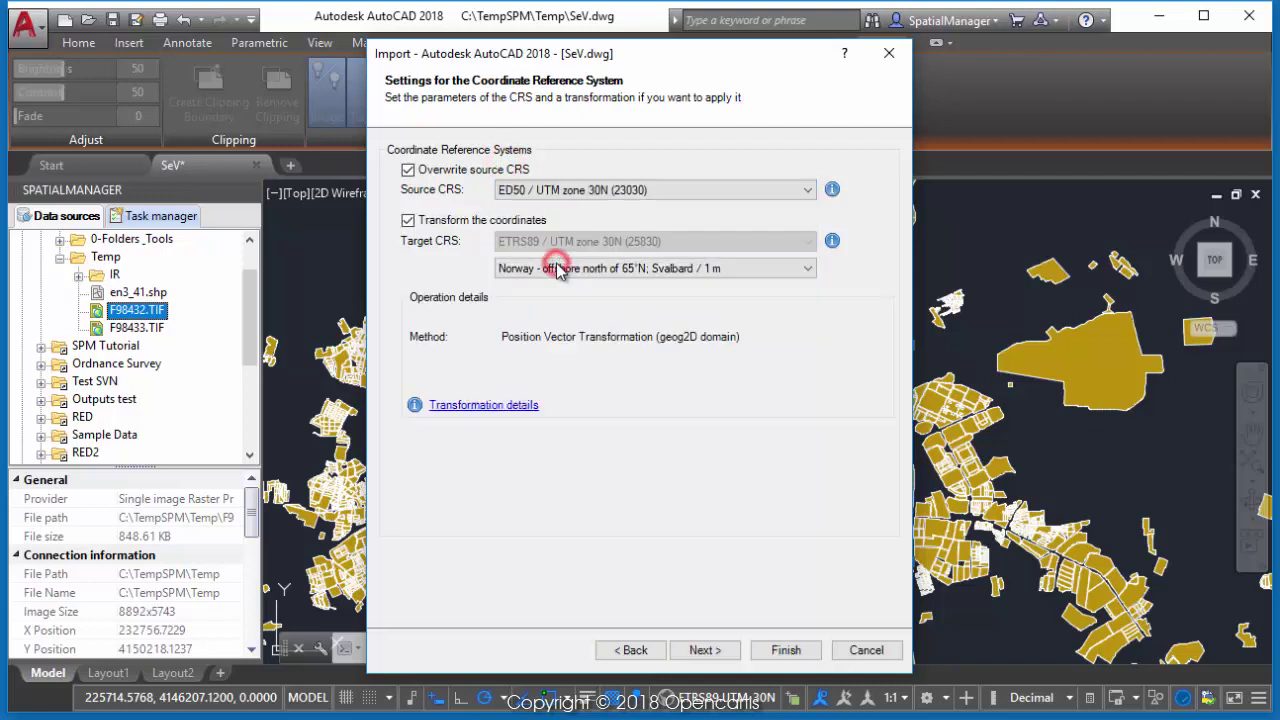
left_click(783, 650)
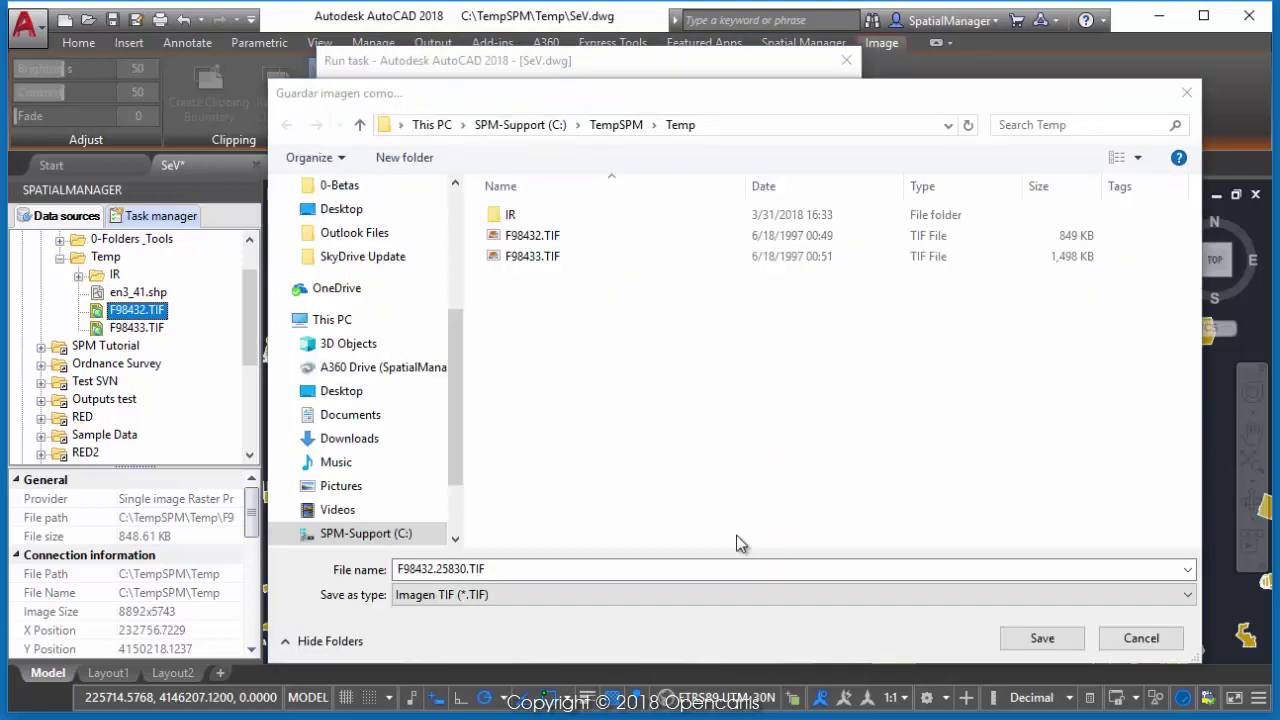
- Save the reprojected image as F98432.25830.TIF, close the import report, and clear the selection
left_click(1045, 639)
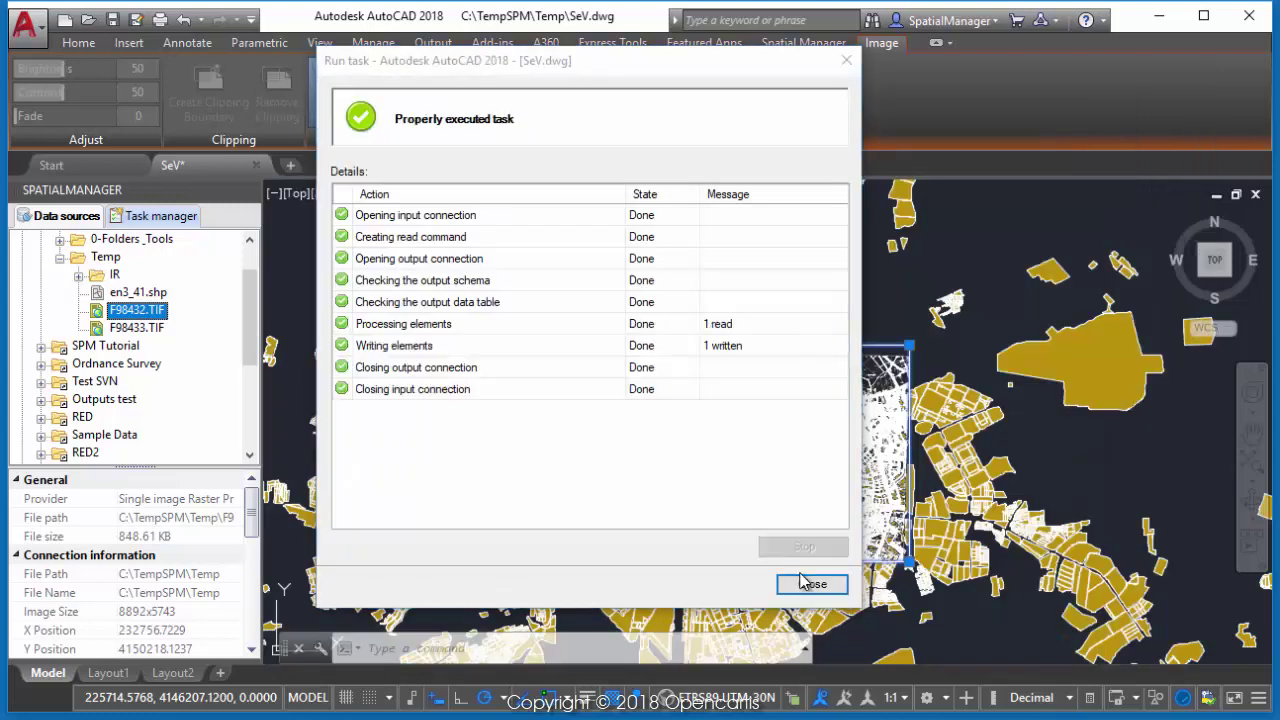
left_click(792, 590)
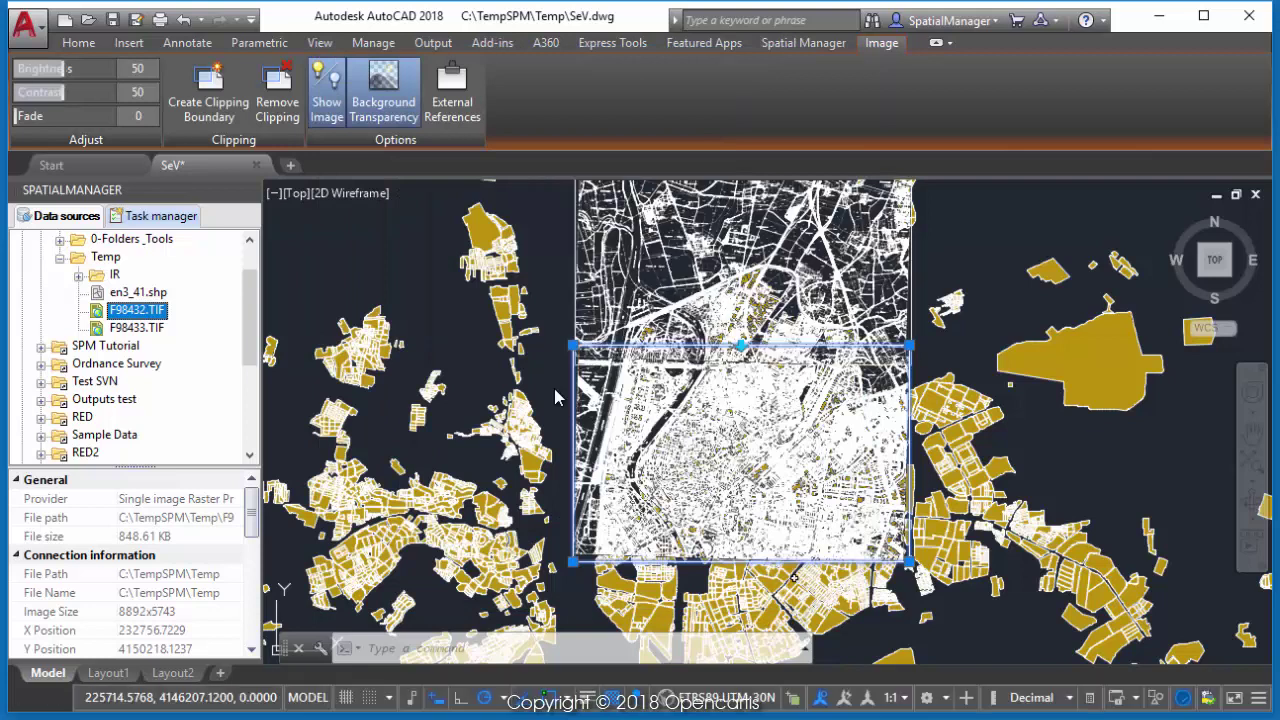
scroll(612, 354, "up", 4)
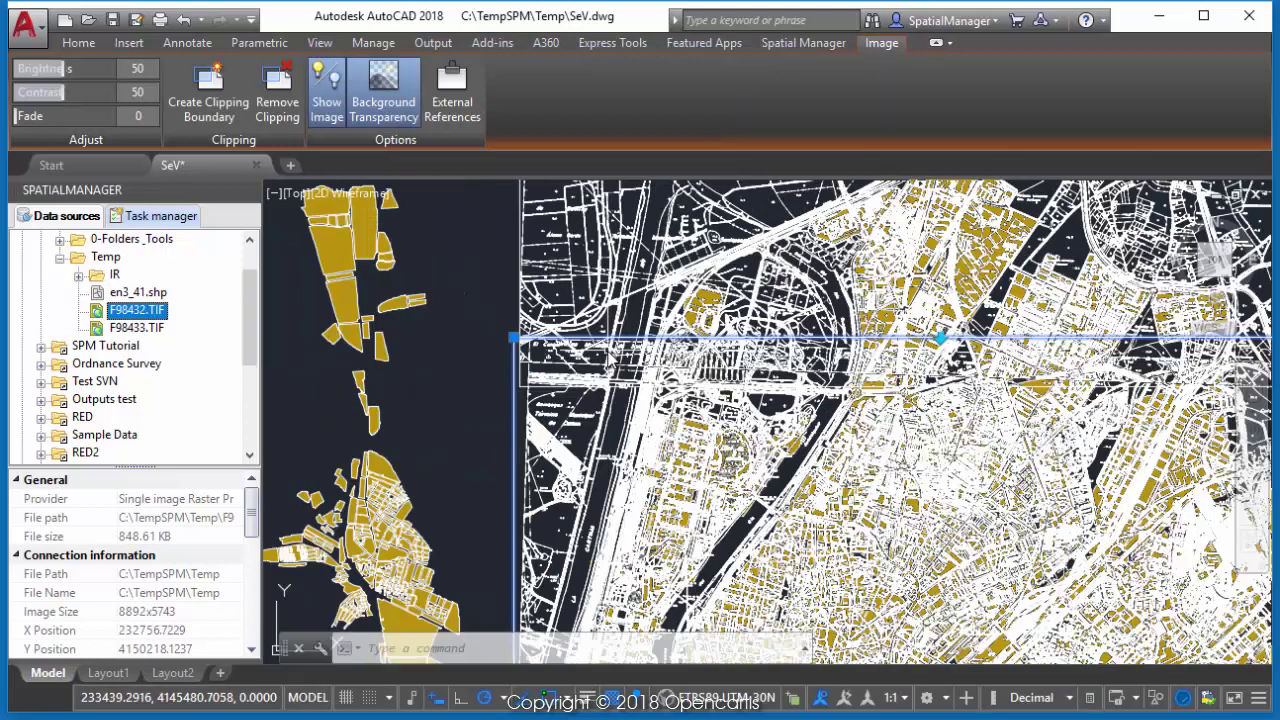
key("Escape")
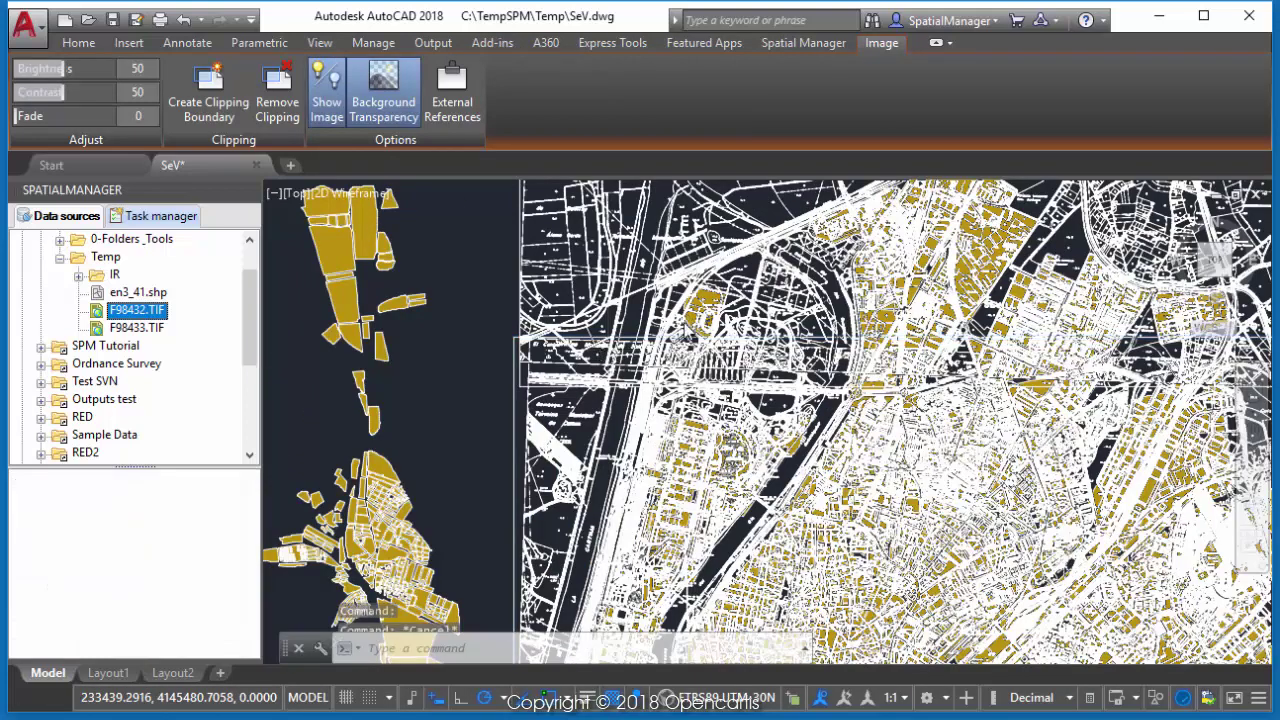
- Zoom into the upper raster tile to check its alignment with the yellow parcels
scroll(691, 332, "up", 3)
middle_click_drag(691, 332, 629, 509)
key("Escape")
scroll(1045, 330, "up", 2)
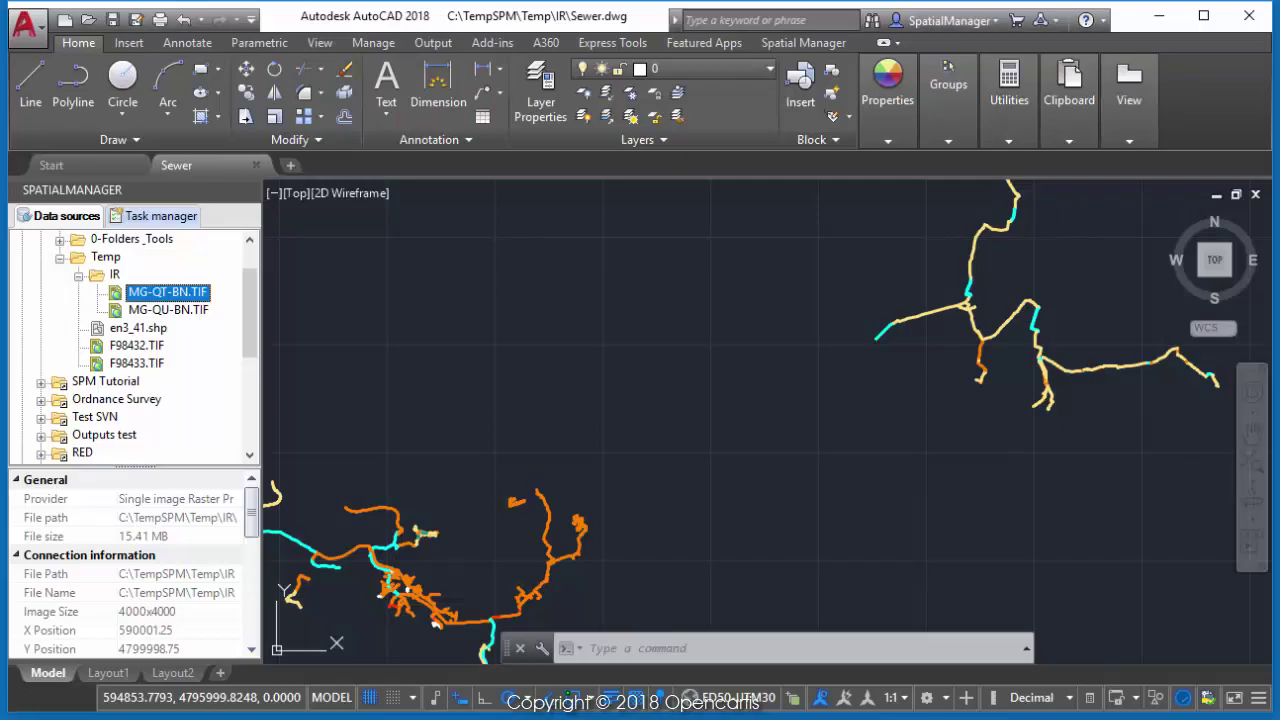
- Import all rasters in the IR folder, leaving unreferenced sources' CRS as None
left_click(110, 274)
right_click(116, 276)
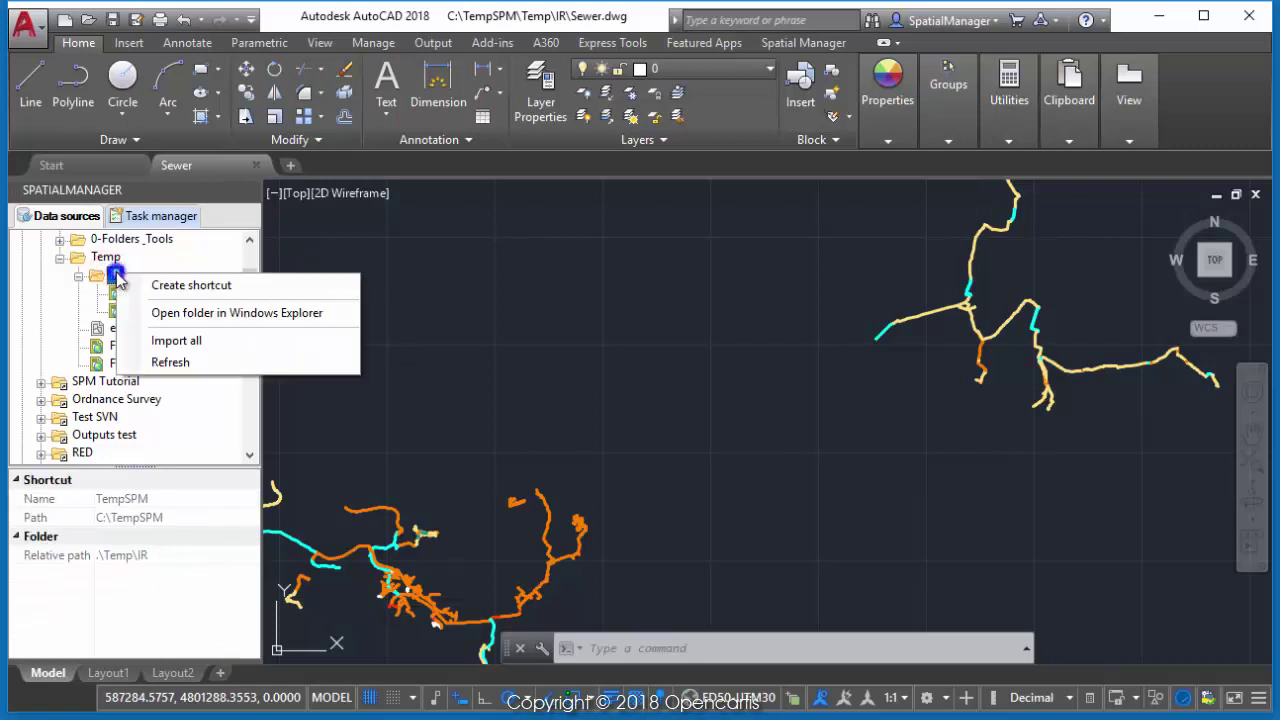
left_click(180, 341)
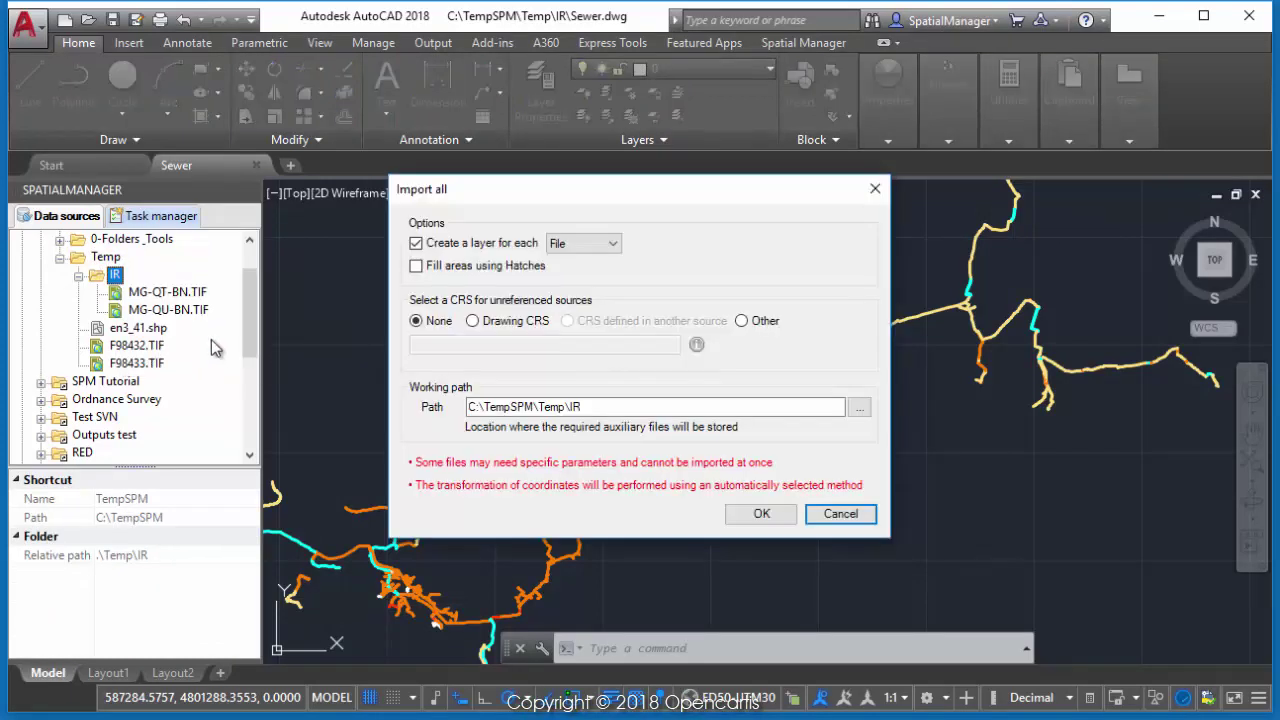
left_click(742, 321)
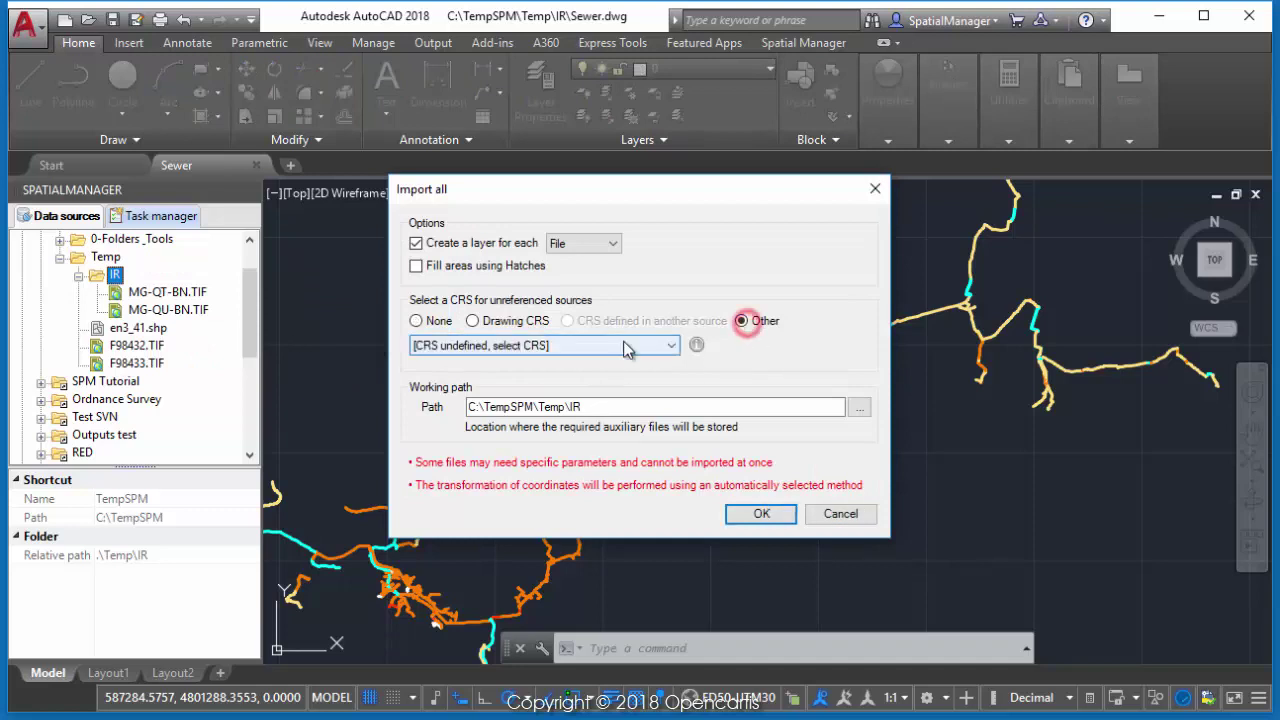
left_click(663, 344)
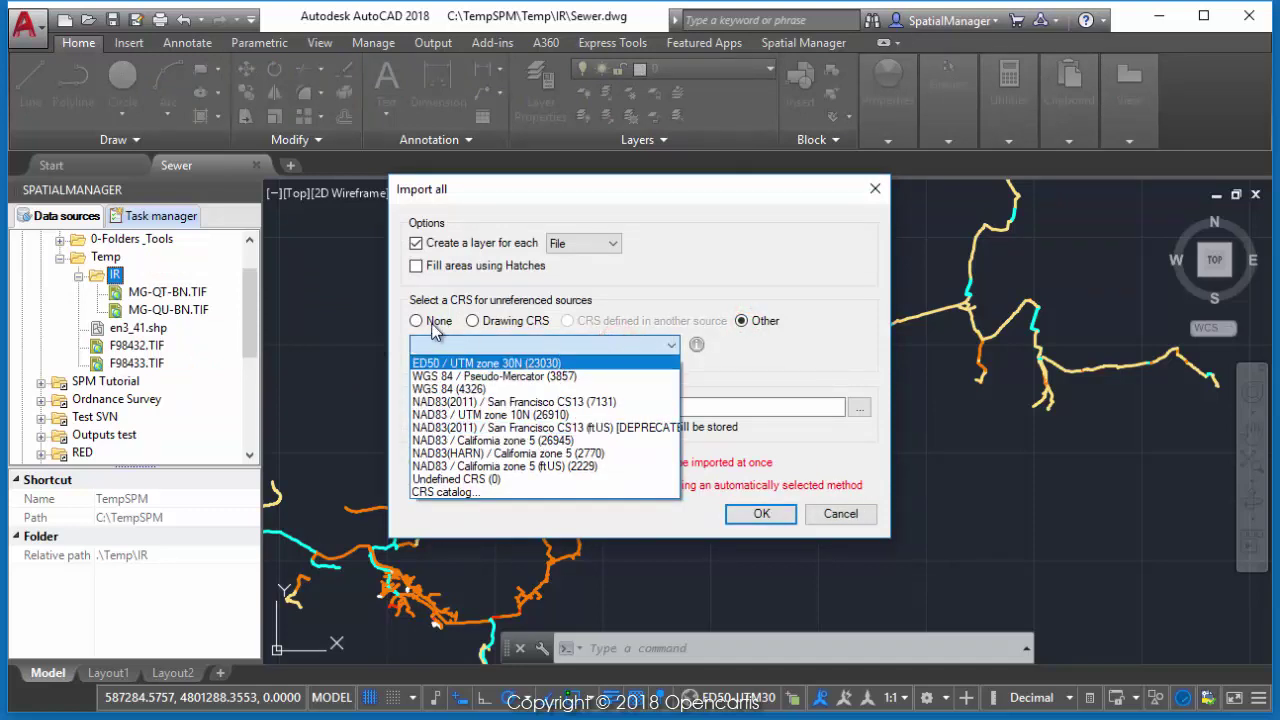
left_click(416, 321)
left_click(416, 321)
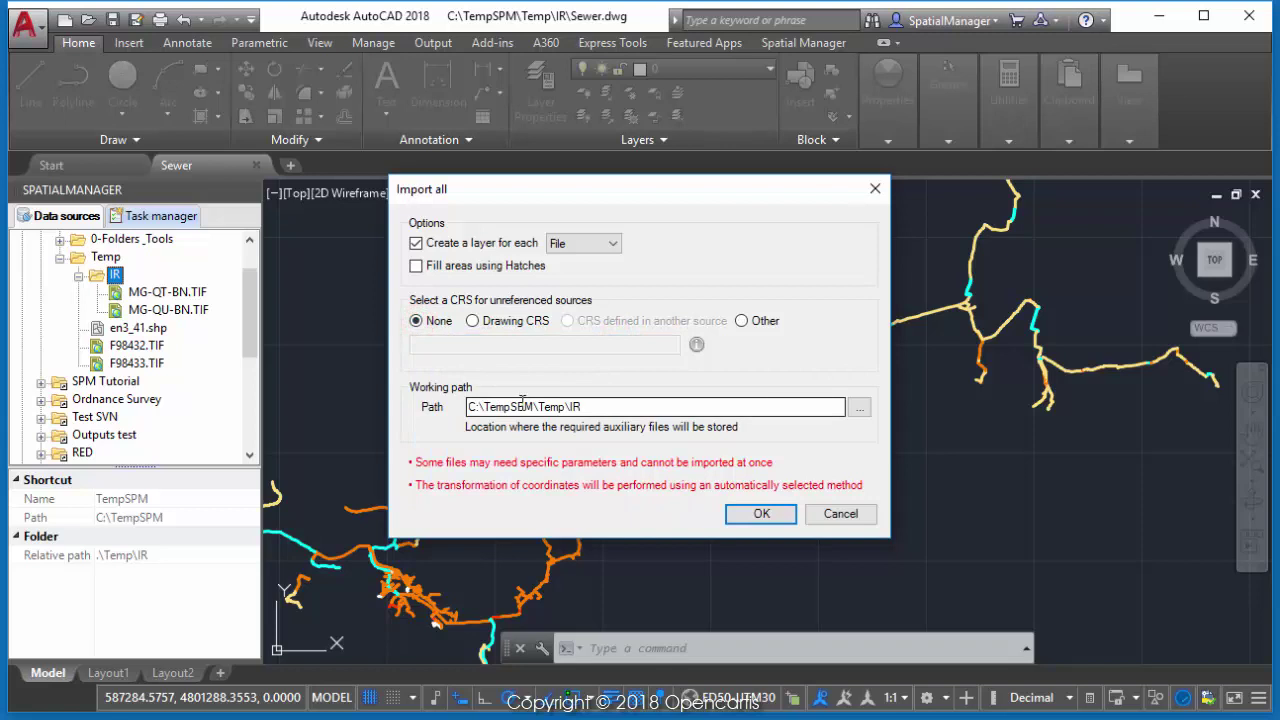
left_click(761, 514)
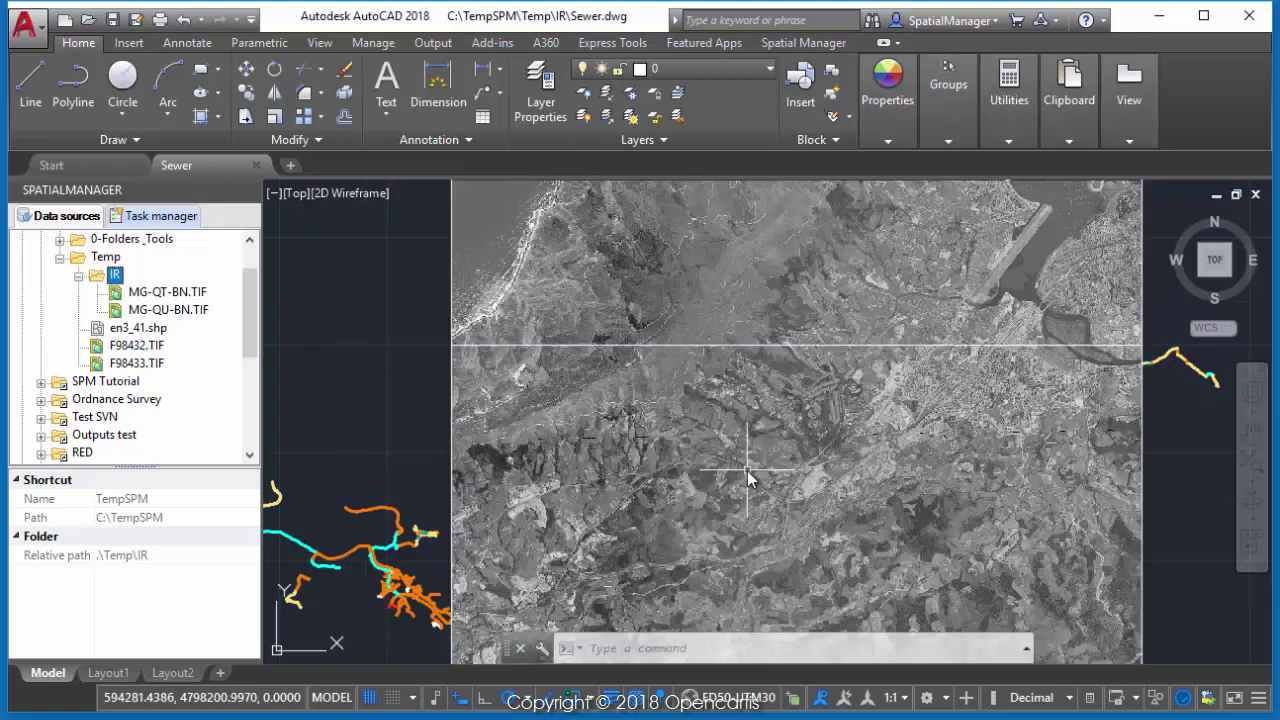
- Send both aerial images to the back behind the sewer lines
left_click(480, 318)
left_click(422, 380)
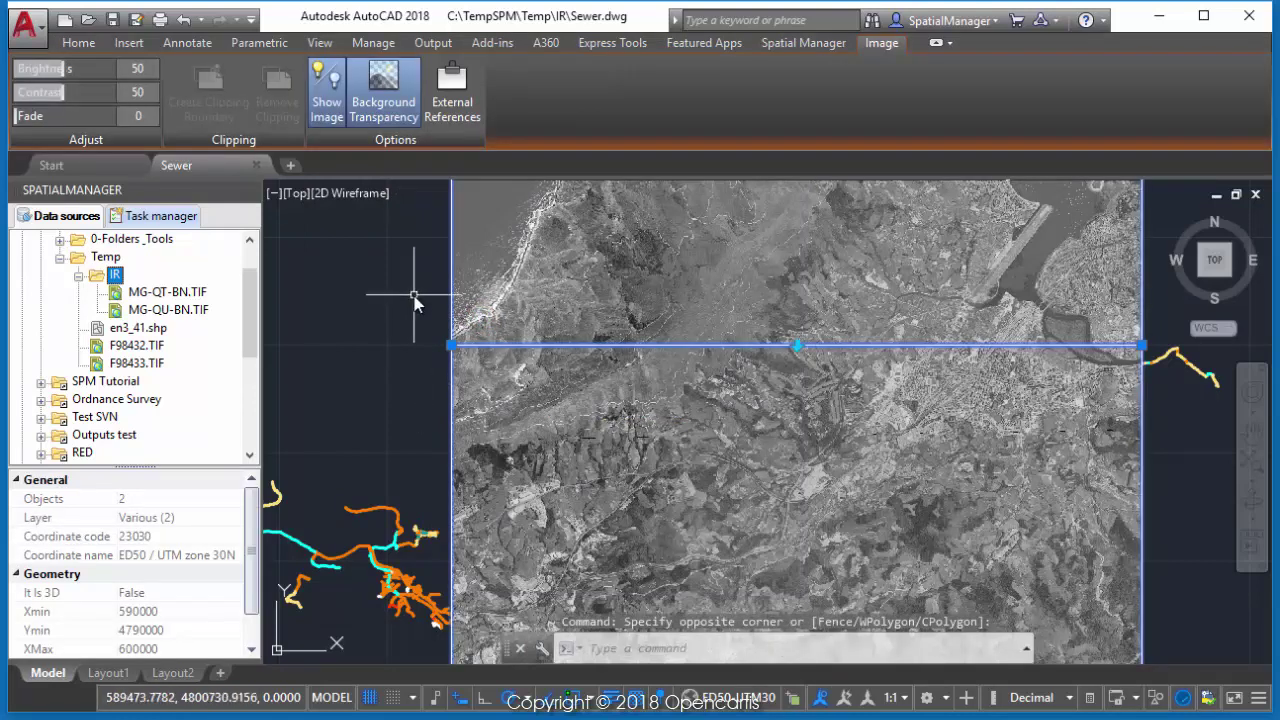
right_click(414, 296)
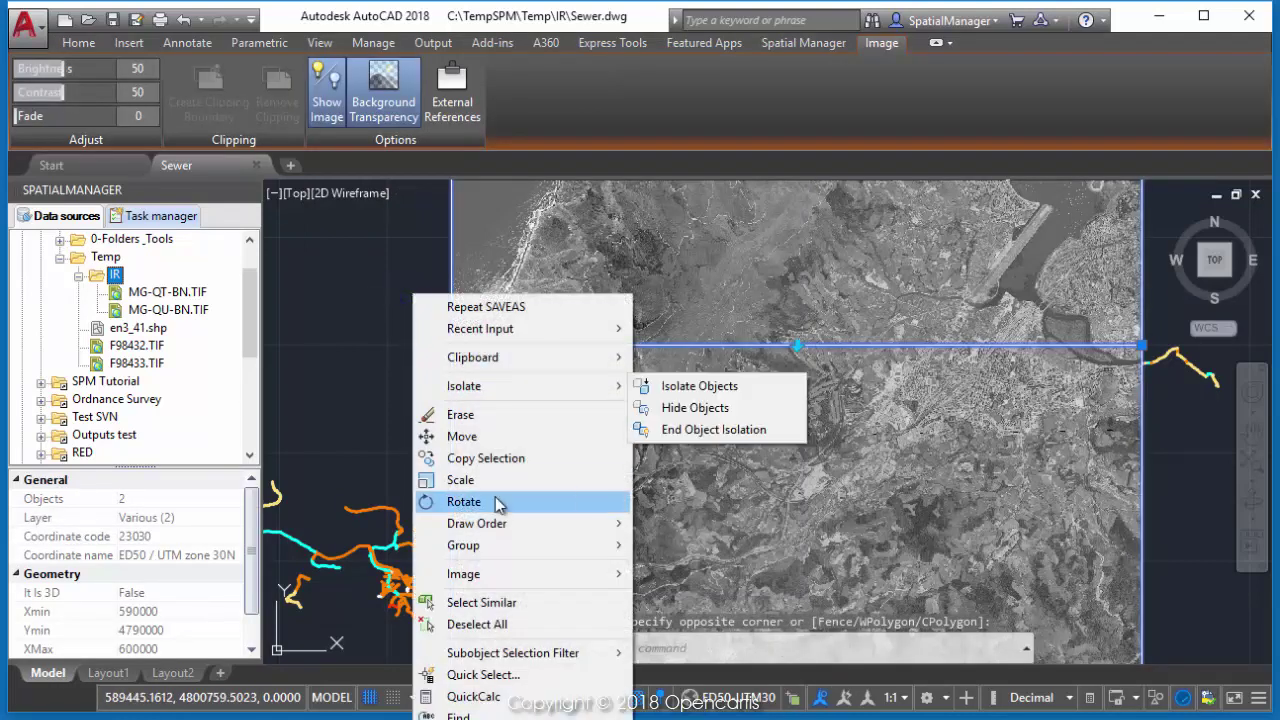
mouse_move(477, 523)
left_click(647, 543)
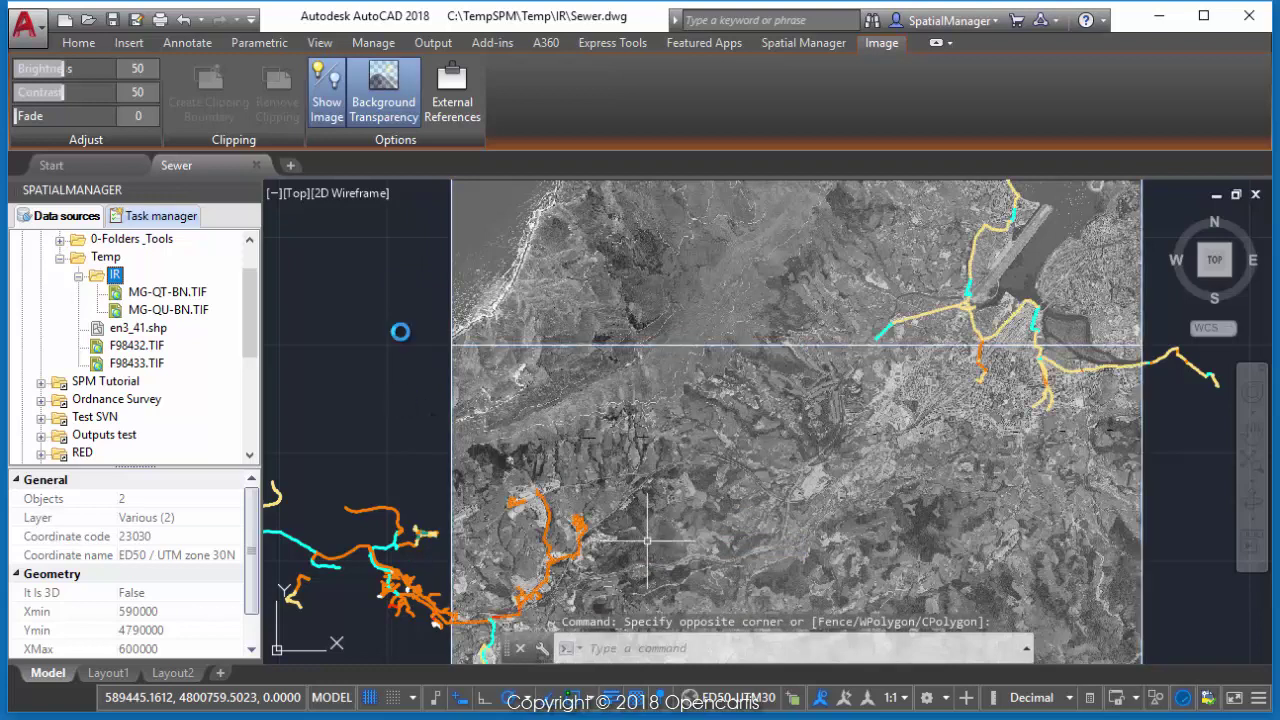
key("Escape")
- Reframe the view around the images and bring up the Spatial Manager map tools
scroll(447, 418, "down", 2)
middle_click_drag(447, 418, 617, 418)
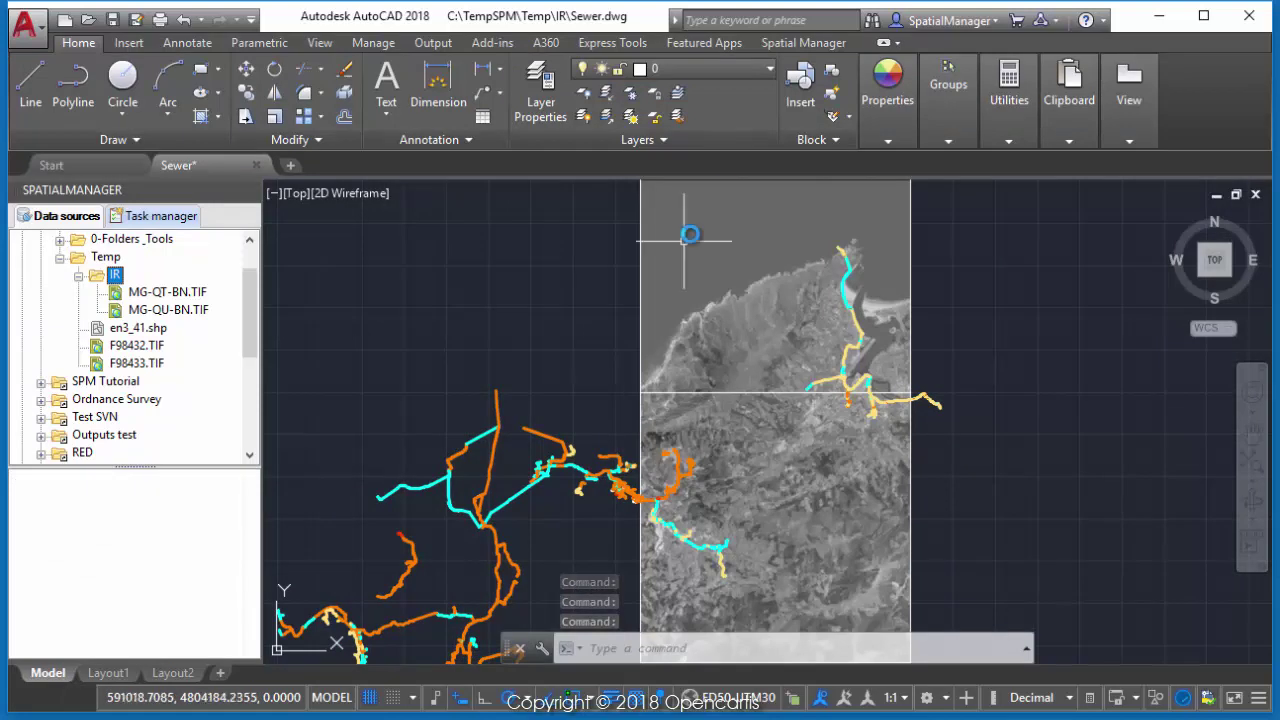
left_click(803, 42)
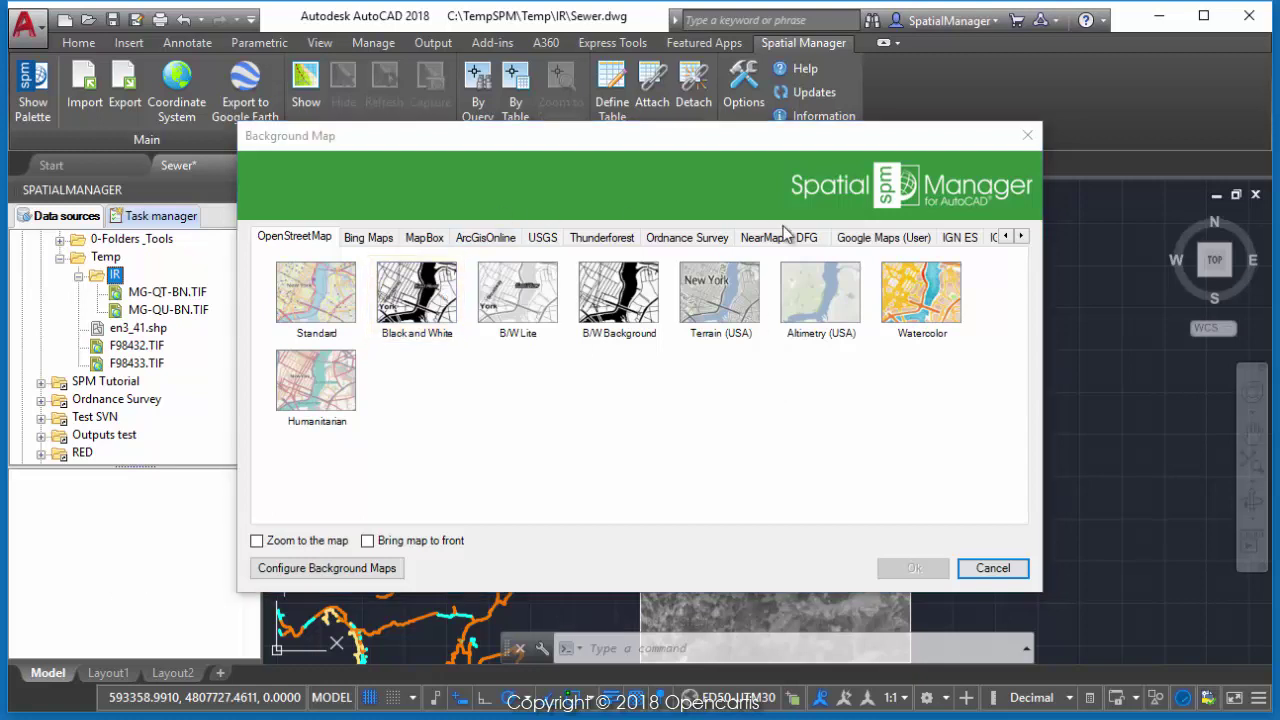
- Apply the Google Maps (User) Terrain only background map
left_click(860, 244)
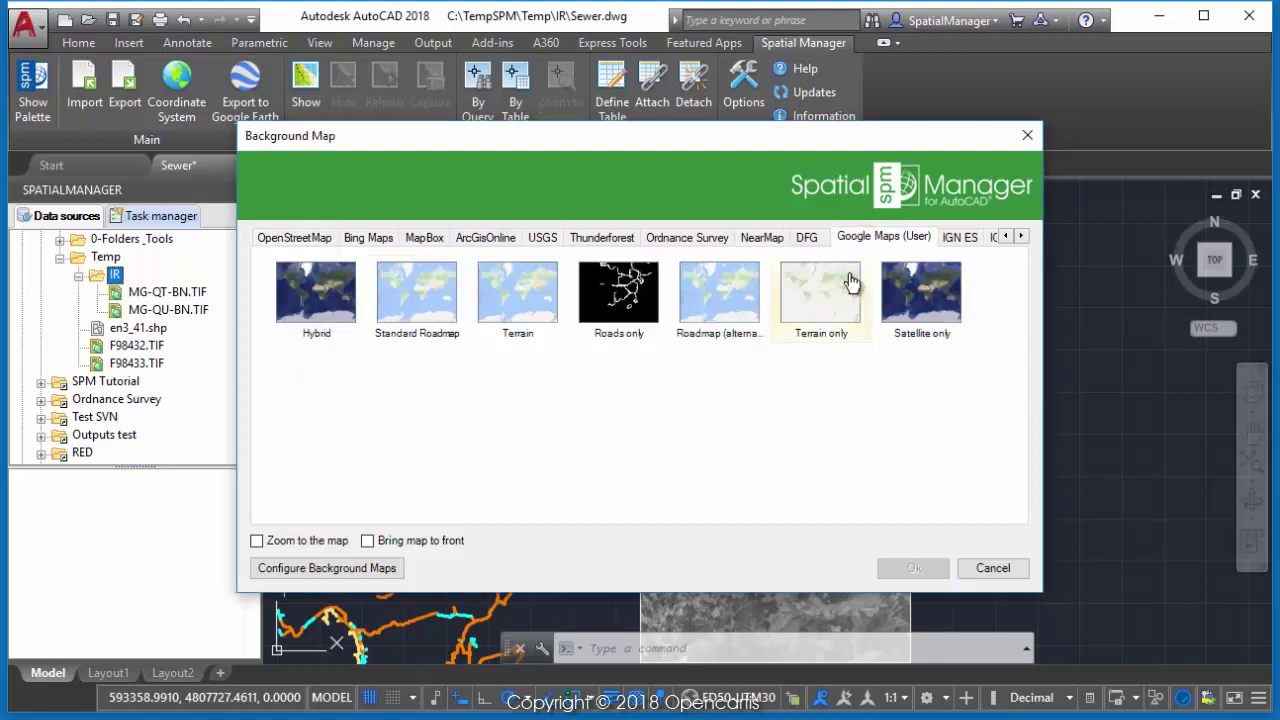
left_click(820, 292)
left_click(915, 567)
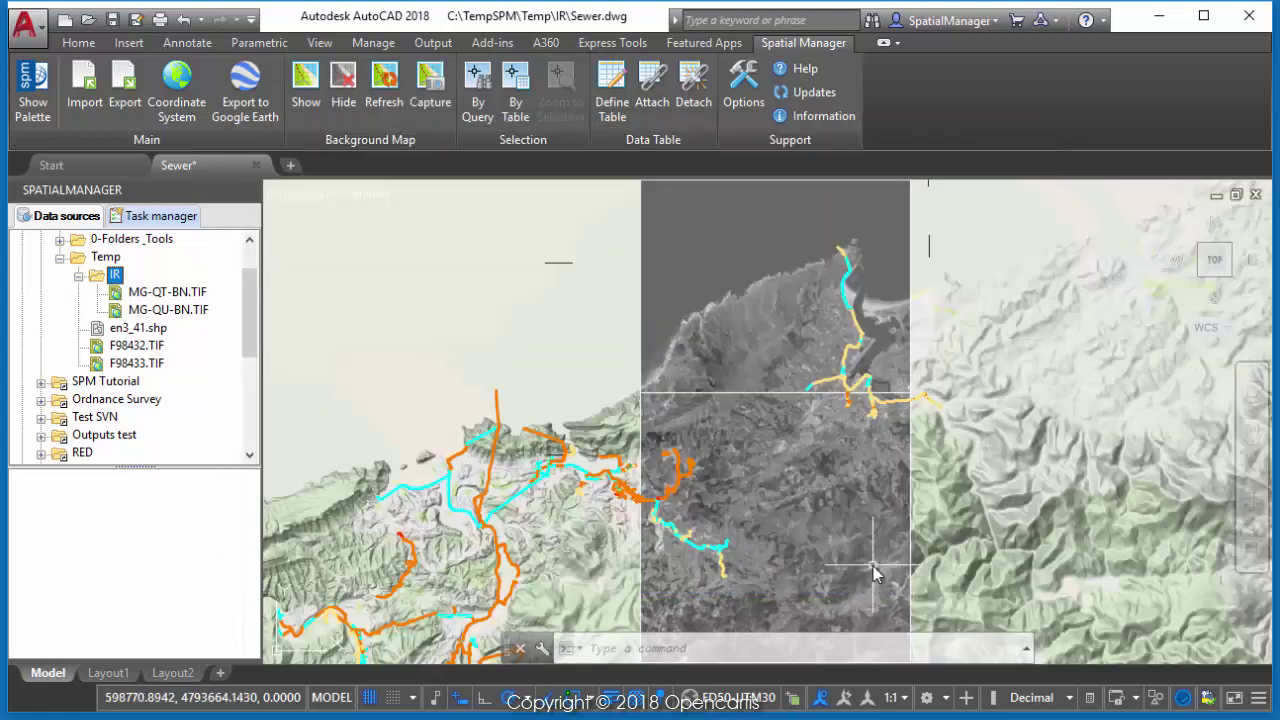
- Window-zoom with Z into an area of the aerial images and sewer network
type("z")
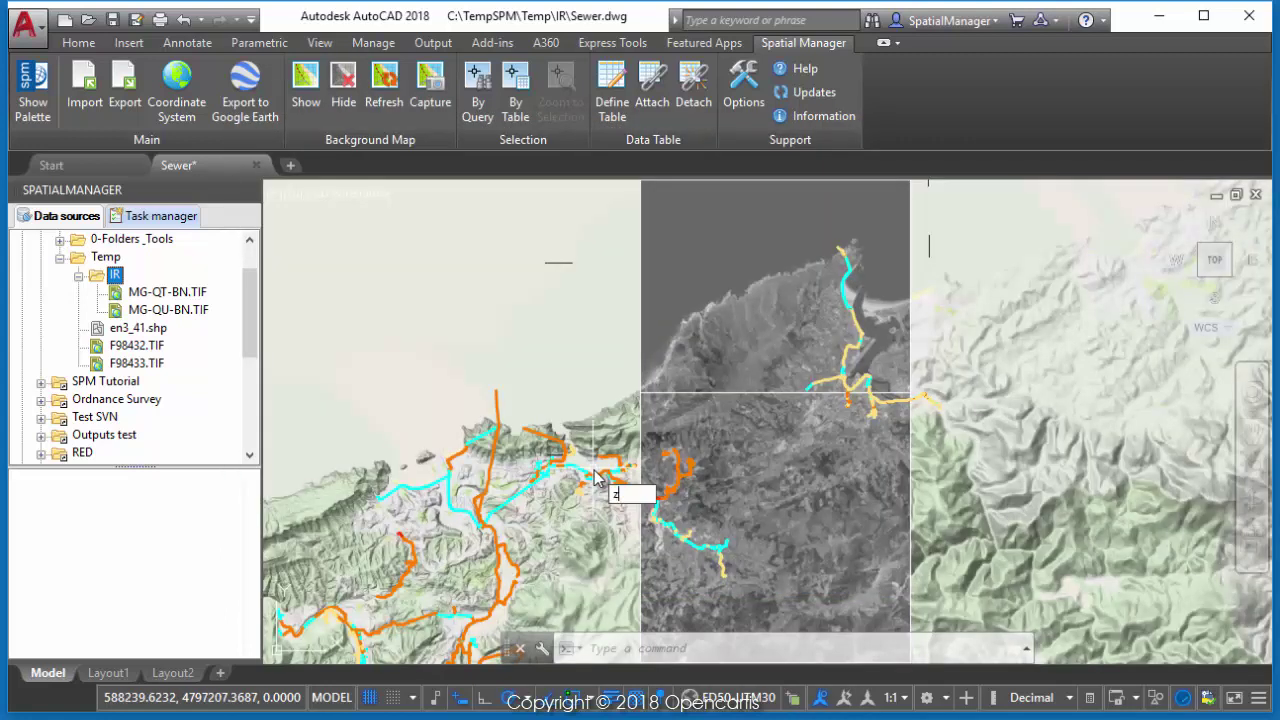
key("Return")
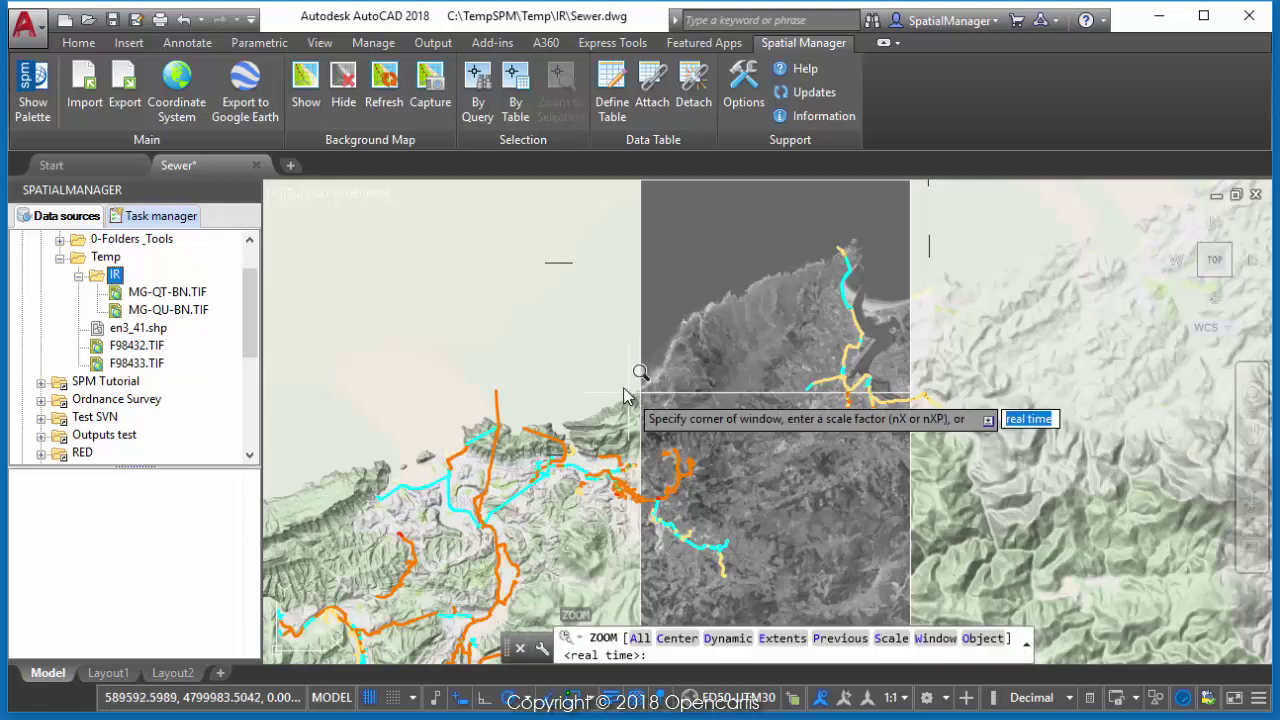
left_click(549, 361)
left_click(700, 476)
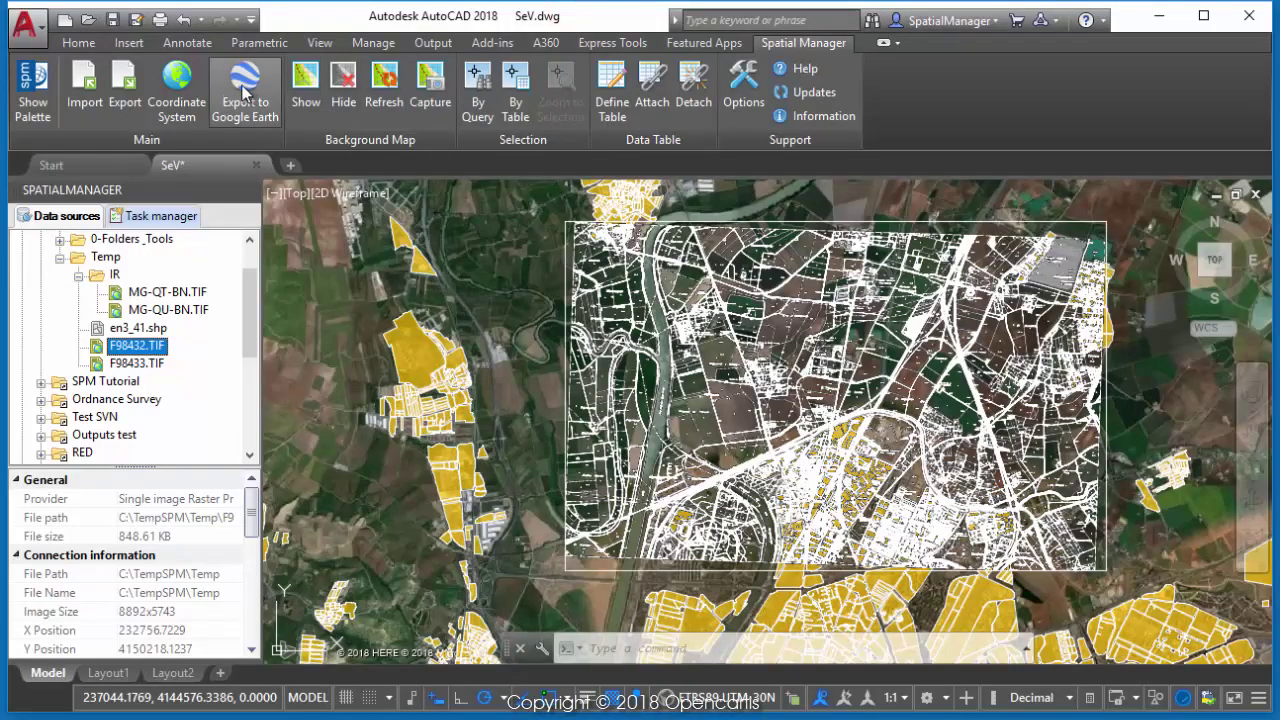
left_click(245, 90)
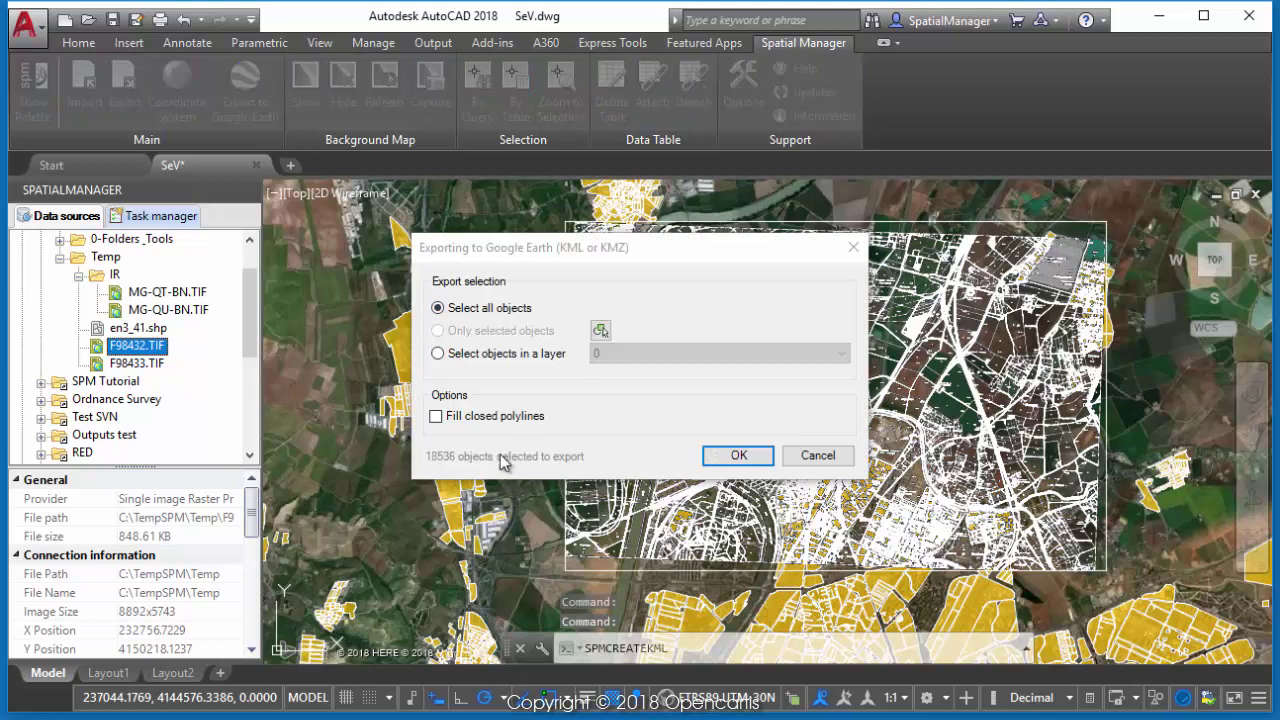
- Export every drawing object as KMZ file SeV.kmz and open it in Google Earth
left_click(740, 456)
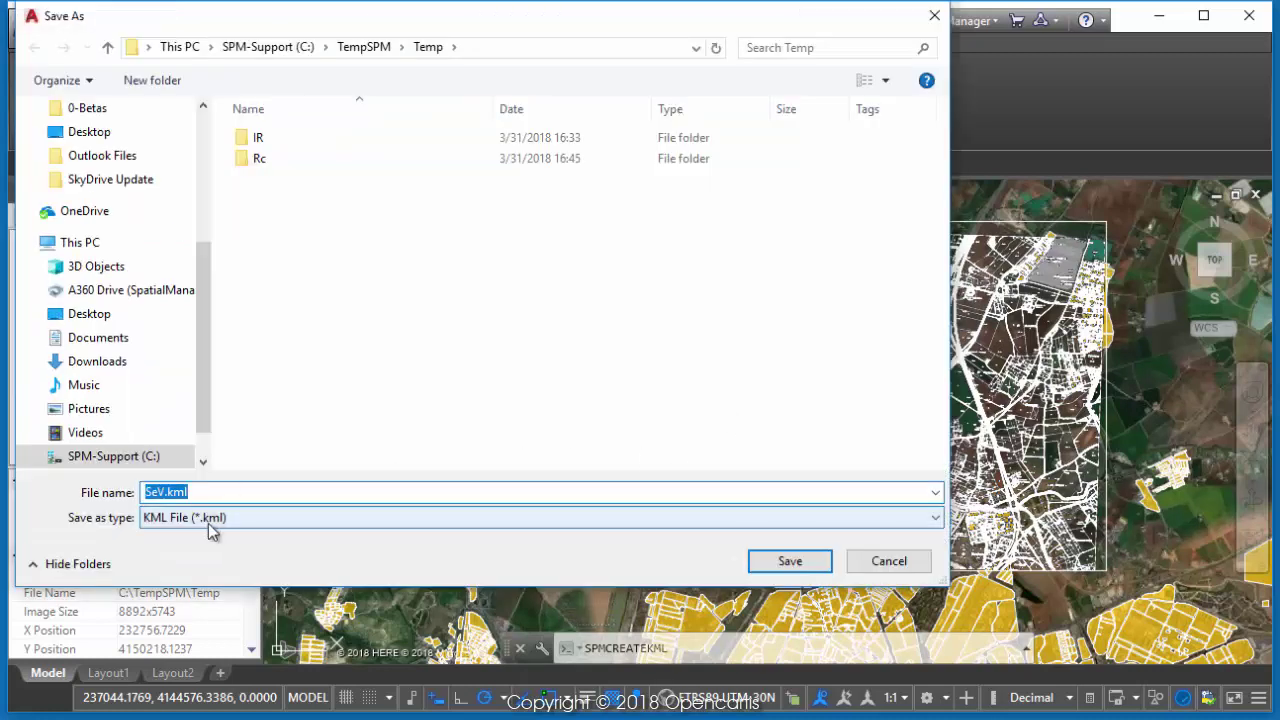
left_click(215, 523)
left_click(214, 548)
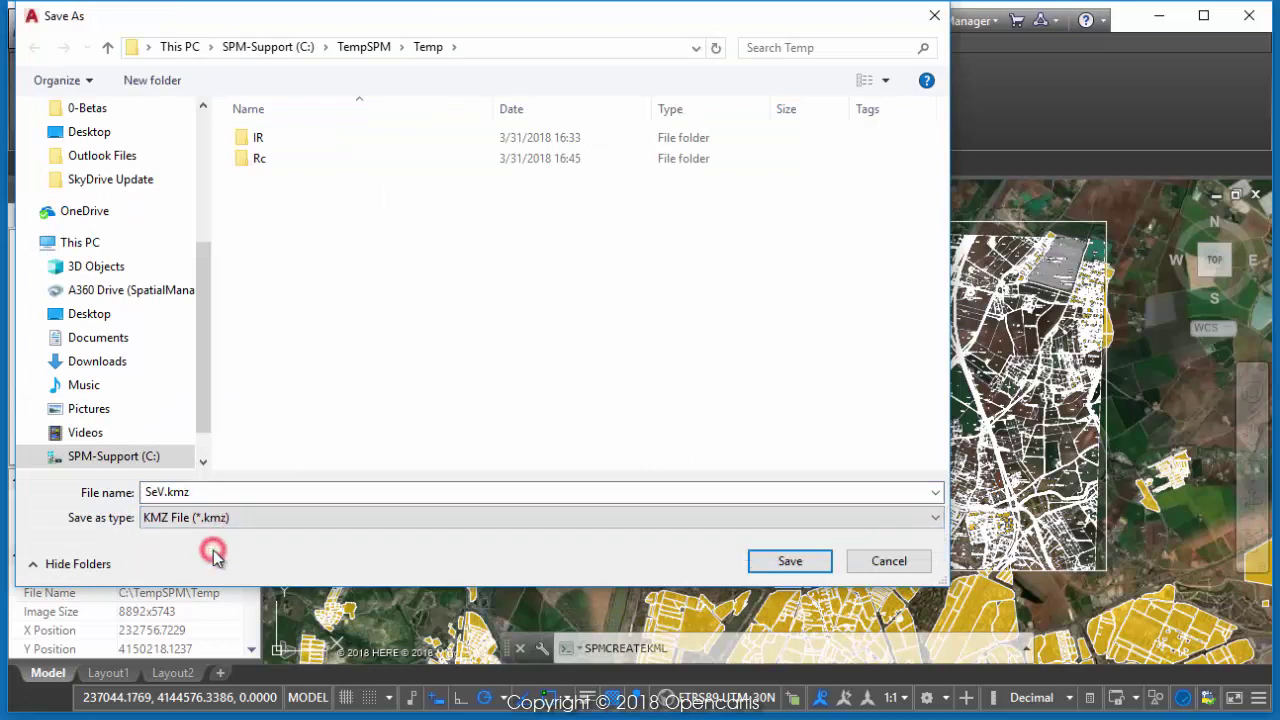
left_click(790, 561)
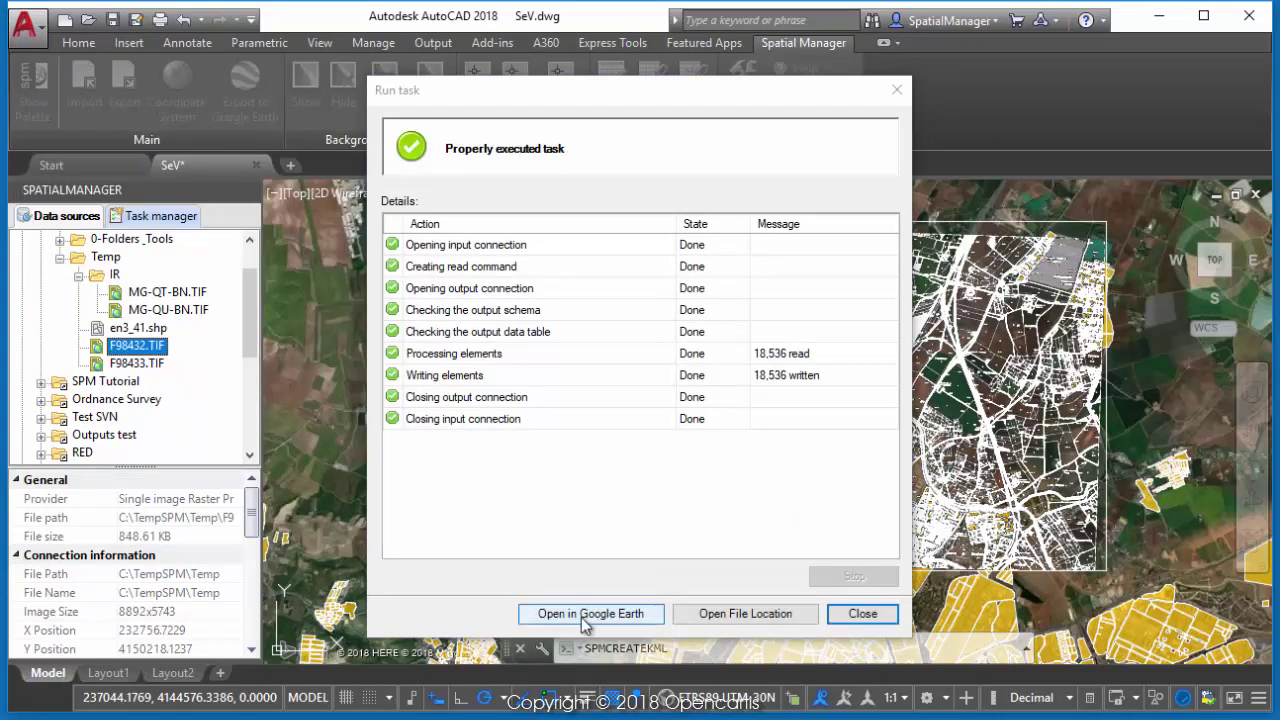
left_click(585, 615)
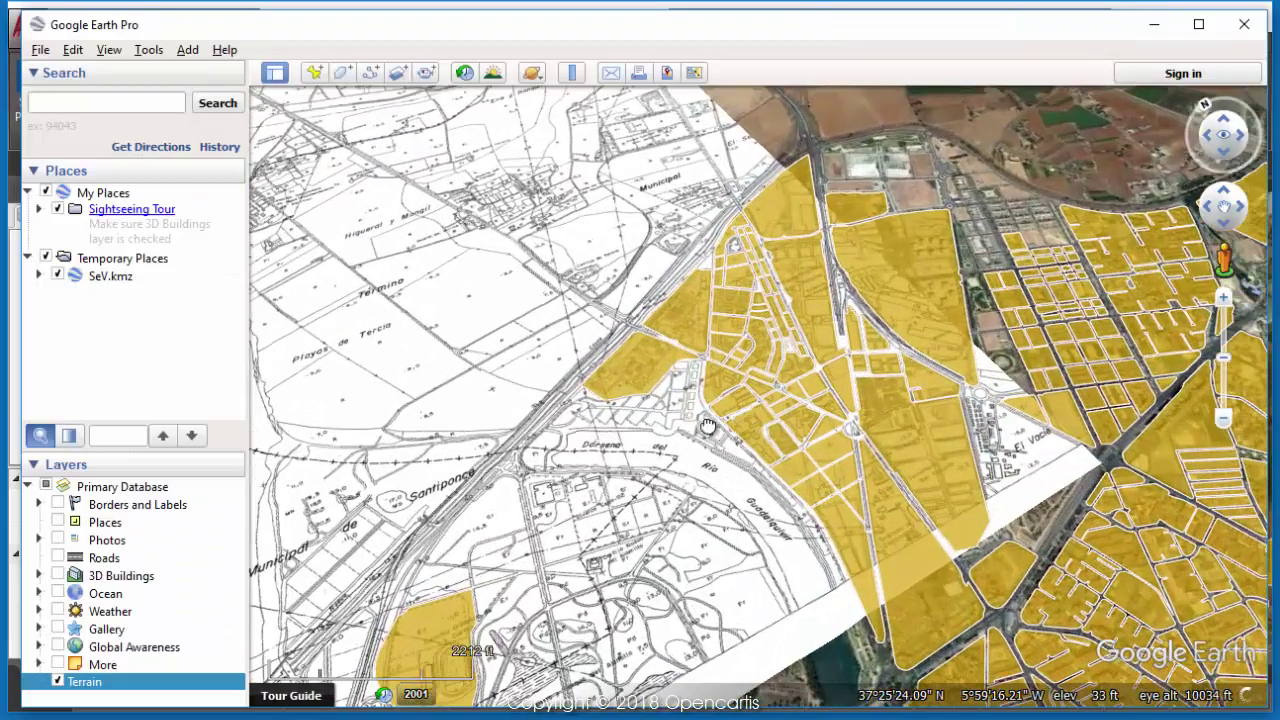
- Tilt and zoom to a low oblique view of the map overlay beside the yellow parcels
left_click_drag(690, 423, 783, 510)
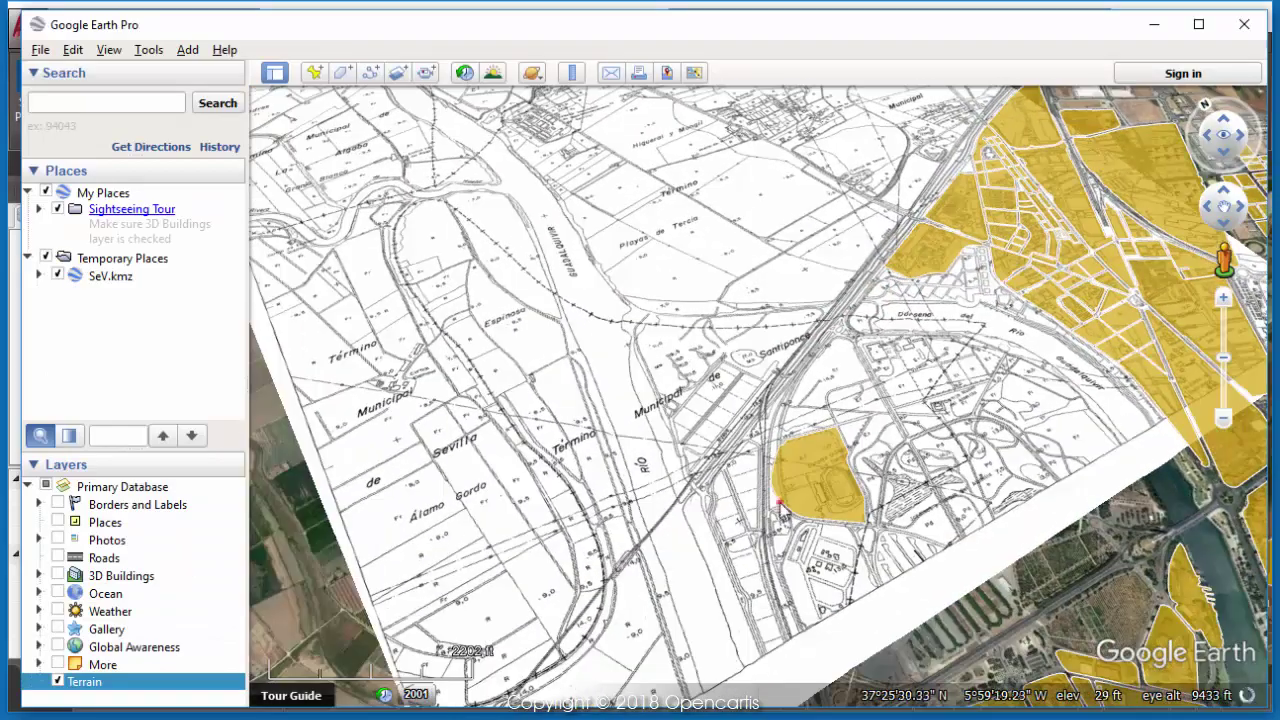
middle_click_drag(783, 510, 708, 612)
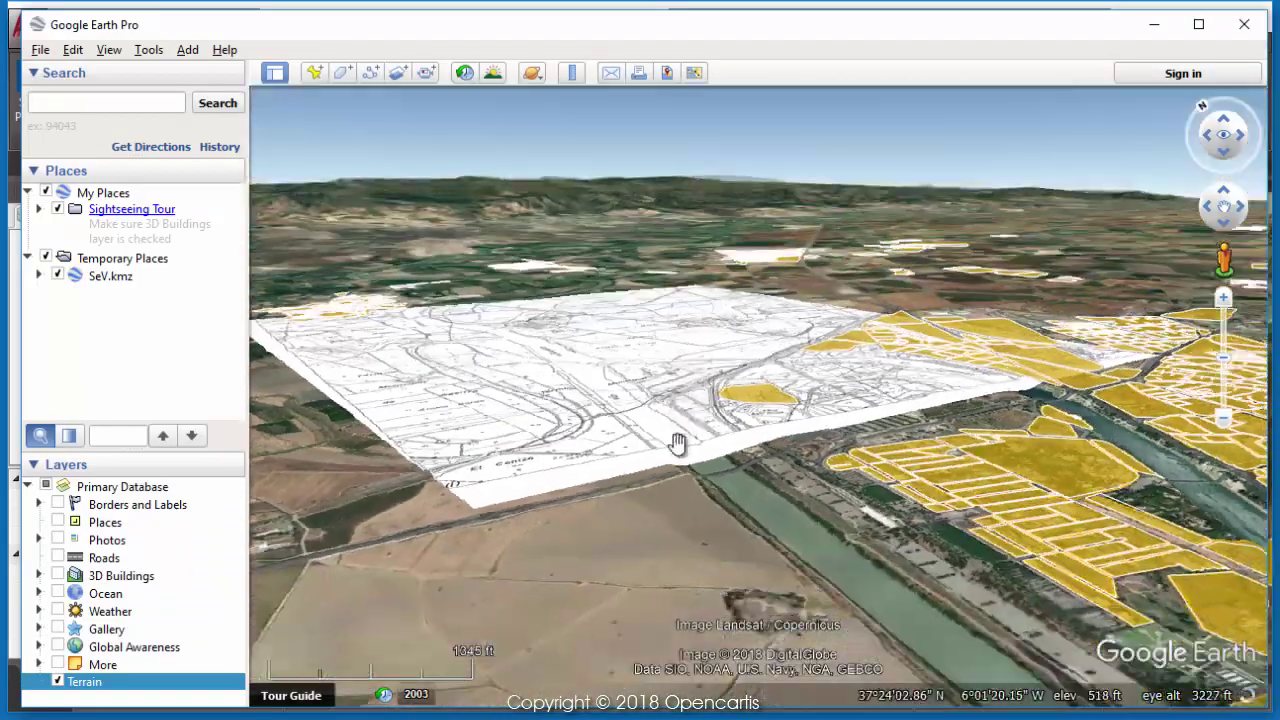
scroll(677, 445, "up", 5)
left_click_drag(678, 452, 619, 537)
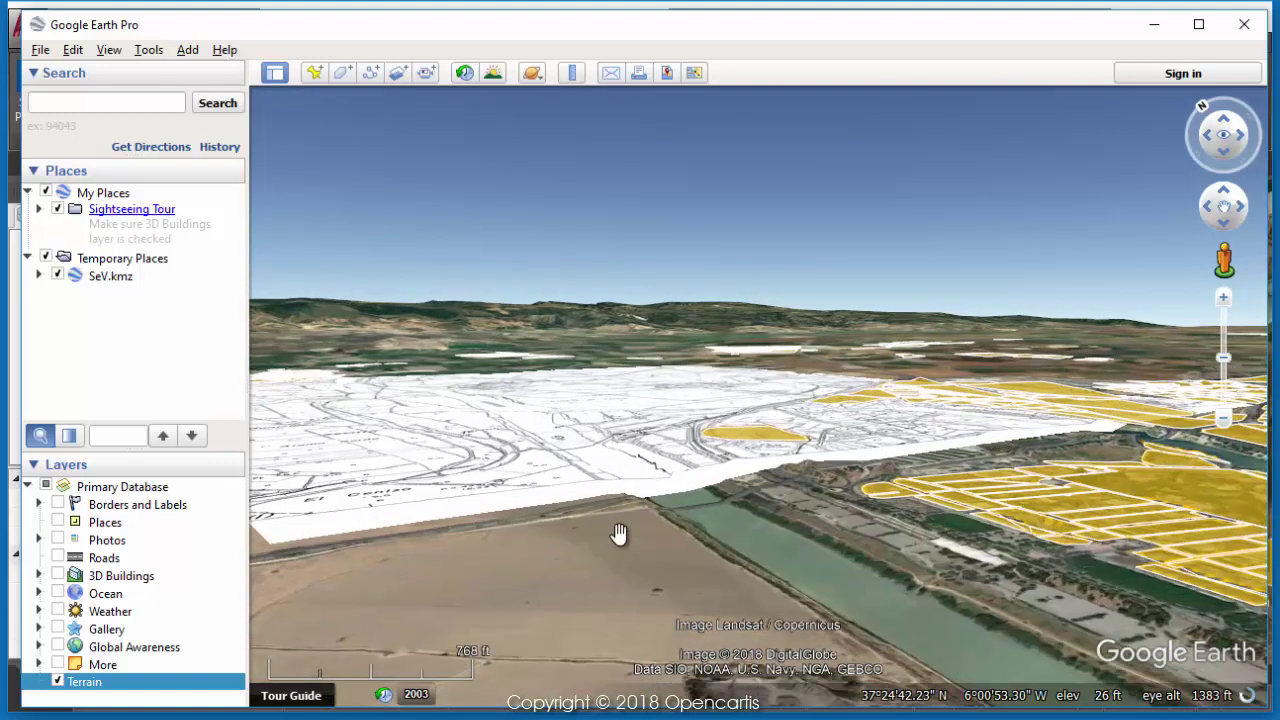